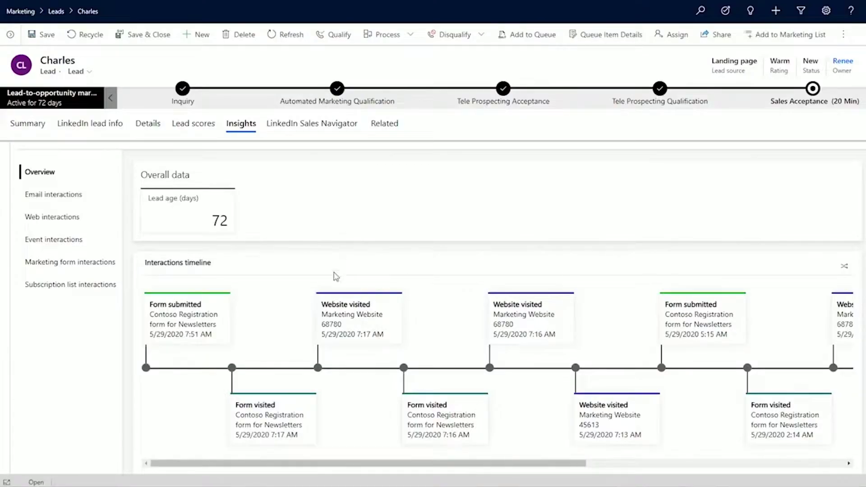
# - Scroll down the lead's Insights tab past the Interactions timeline to the Lead progress over time chart
pyautogui.scroll(-3, 314, 250)
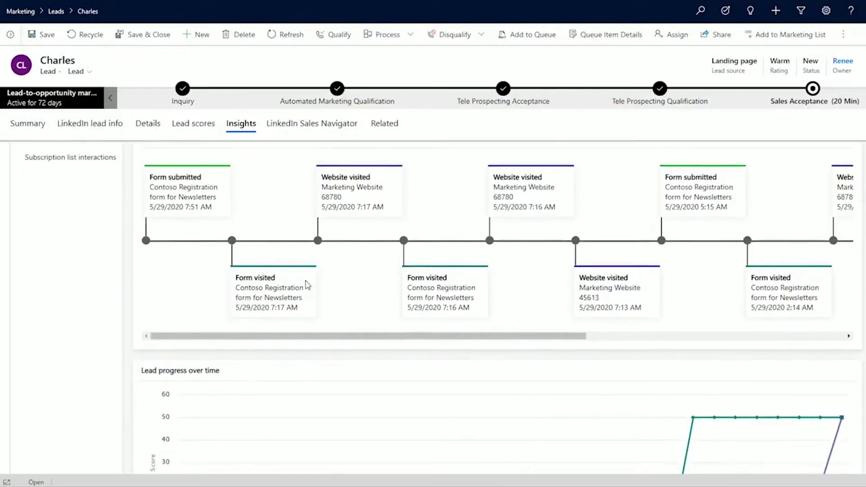
pyautogui.scroll(-3, 306, 284)
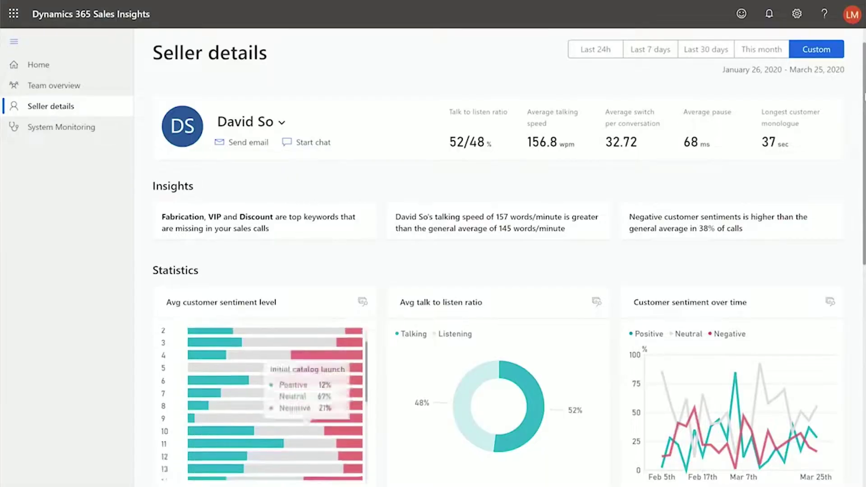
# - Scroll past the deal sentiment list and select a lead from the Sales accelerator work items
pyautogui.scroll(-2, 276, 405)
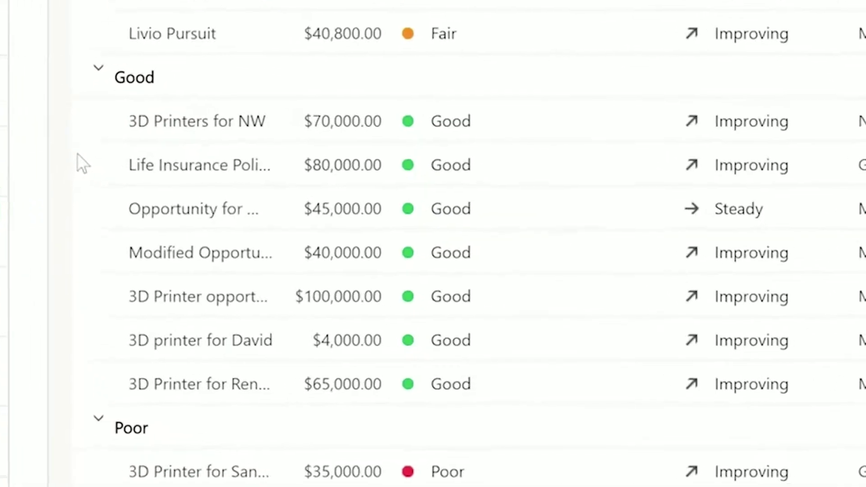
pyautogui.click(269, 294)
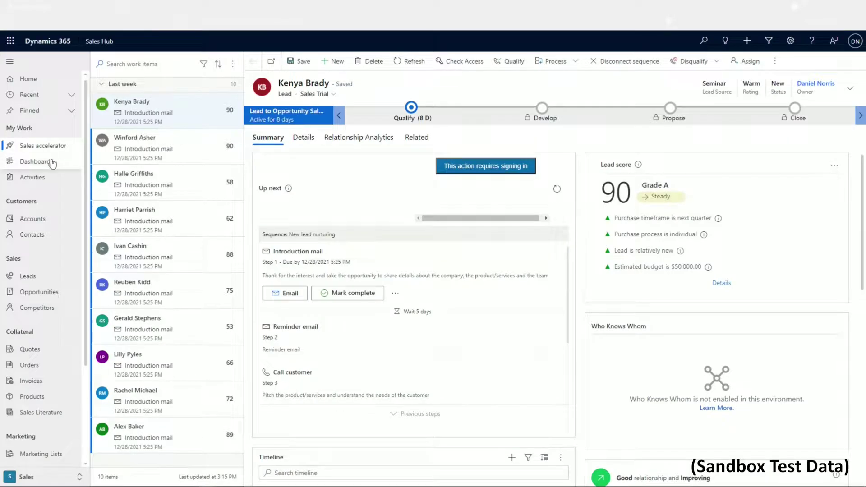
# - Open Dashboards and switch to the Sales Dashboard
pyautogui.click(52, 162)
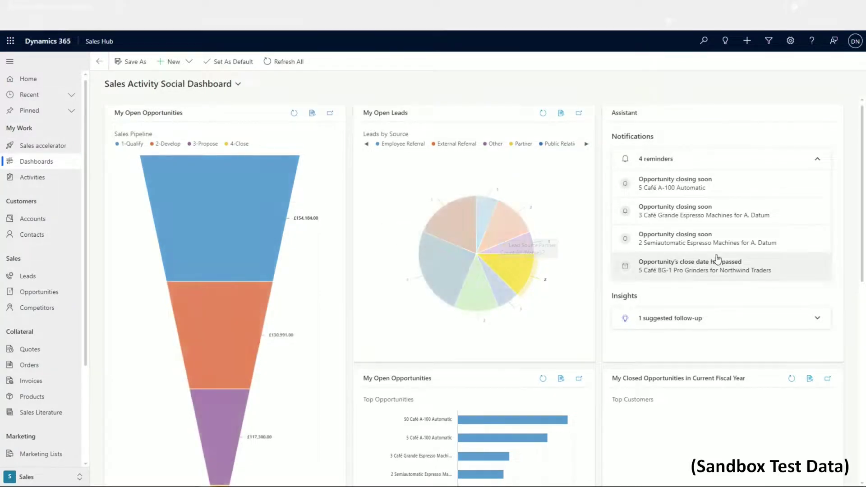
pyautogui.scroll(-3, 667, 292)
pyautogui.scroll(-3, 632, 266)
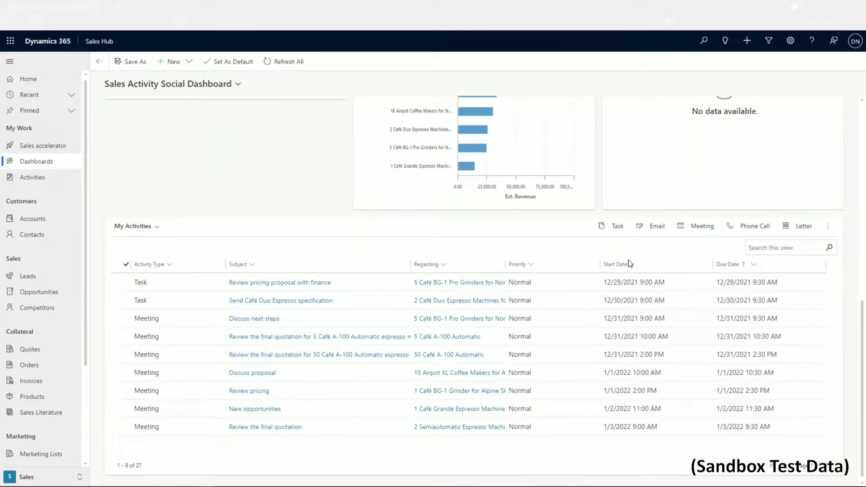
pyautogui.scroll(6, 587, 276)
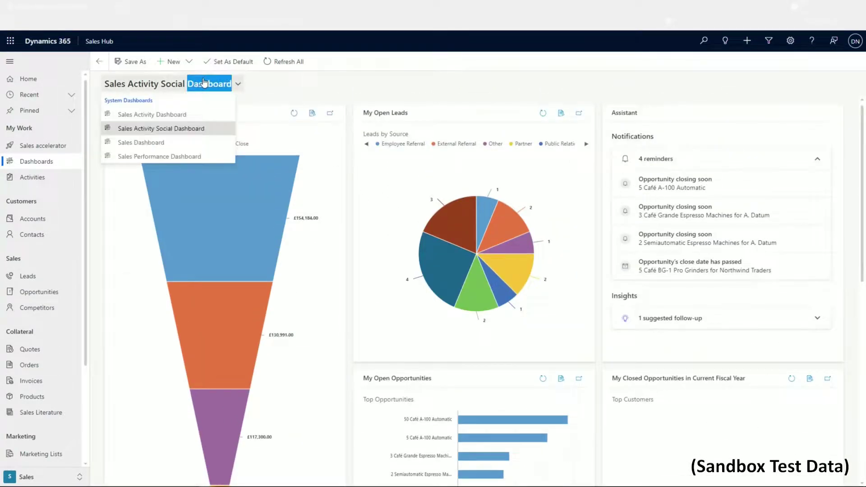
pyautogui.click(166, 144)
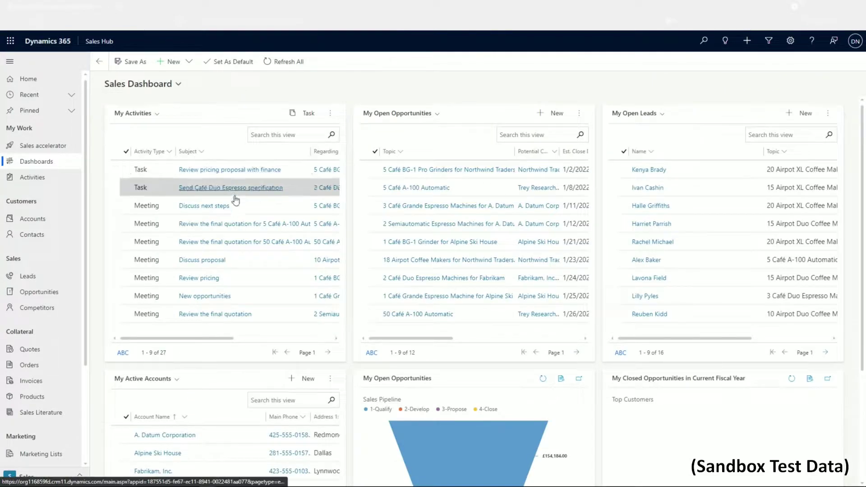
# - Review the Sales Performance Dashboard charts, then switch to the Sales Activity Dashboard
pyautogui.click(165, 89)
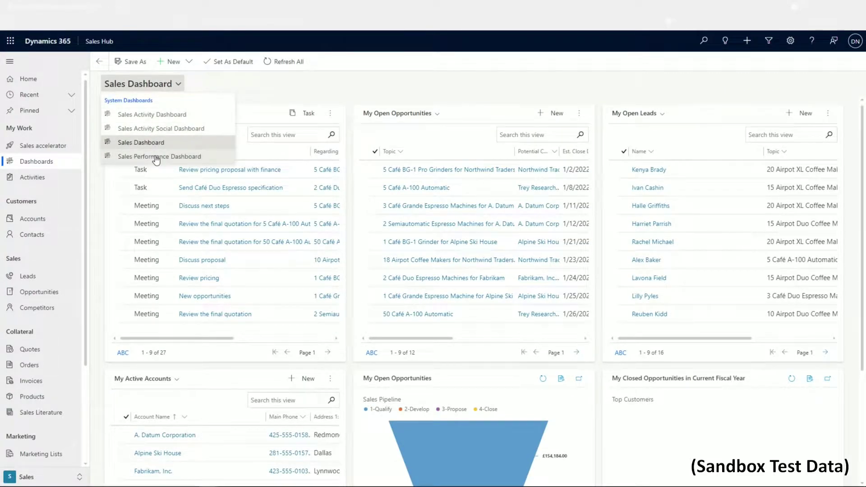
pyautogui.click(156, 157)
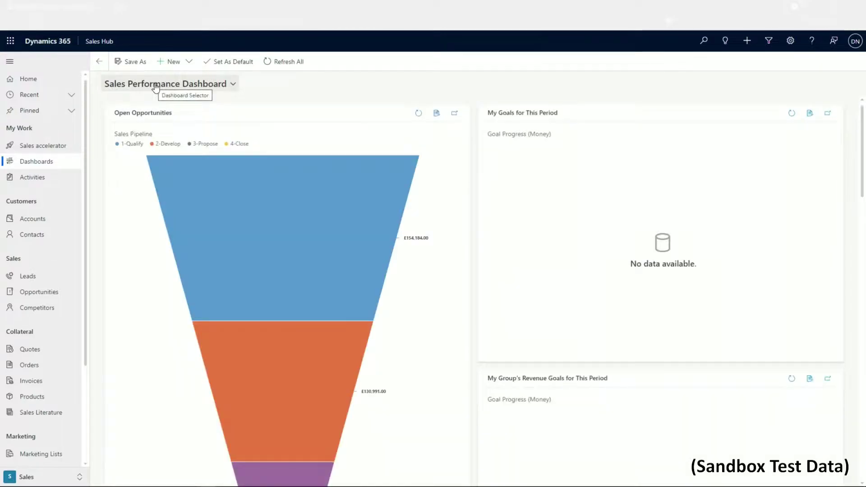
pyautogui.scroll(-5, 359, 251)
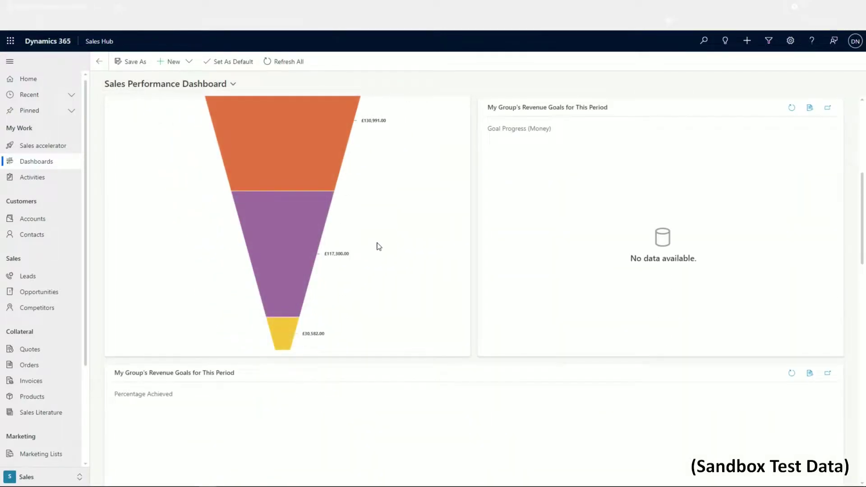
pyautogui.moveTo(865, 218); pyautogui.dragTo(838, 129)
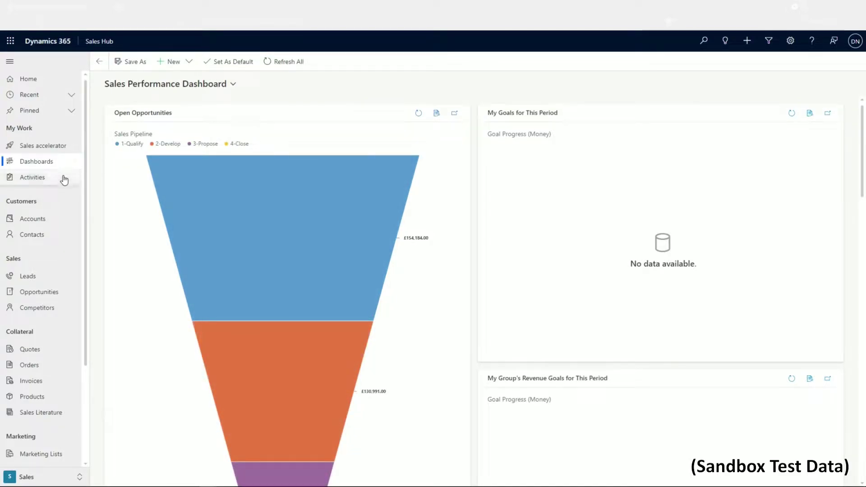
pyautogui.scroll(-2, 86, 189)
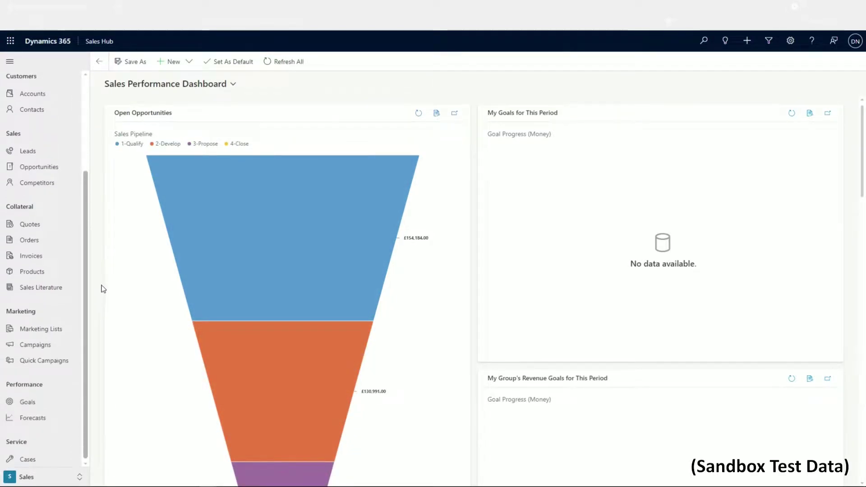
pyautogui.scroll(3, 80, 186)
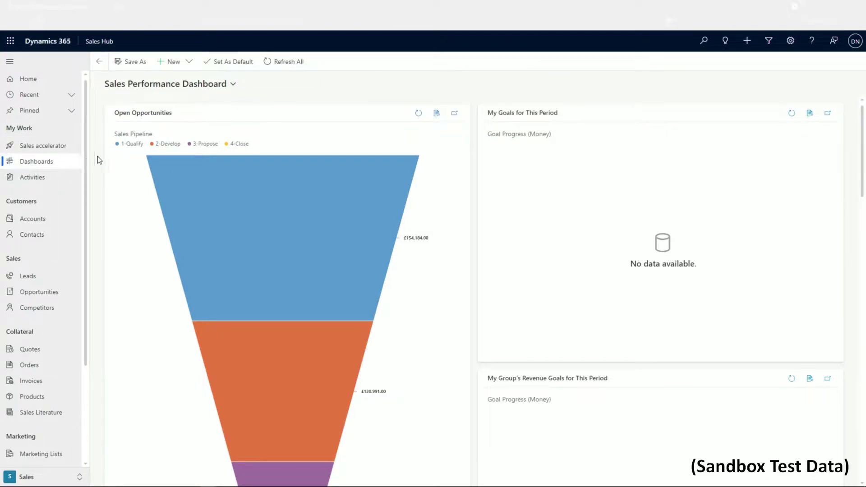
pyautogui.moveTo(316, 347)
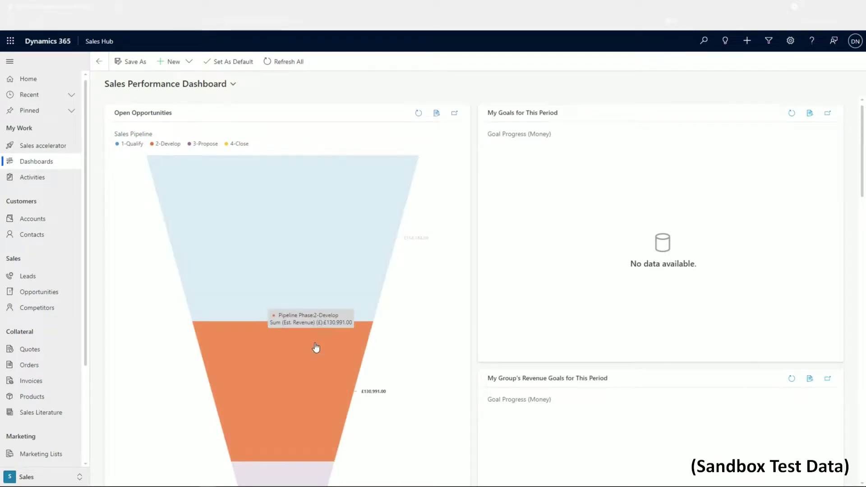
pyautogui.scroll(-4, 415, 316)
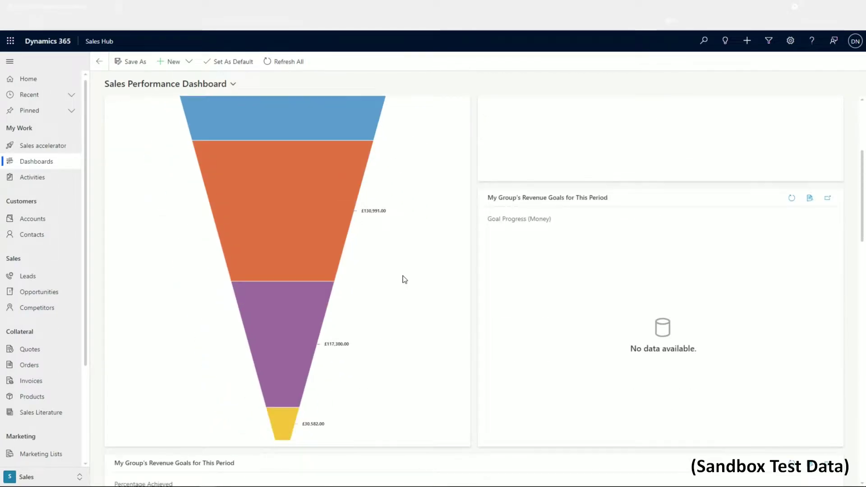
pyautogui.scroll(4, 405, 280)
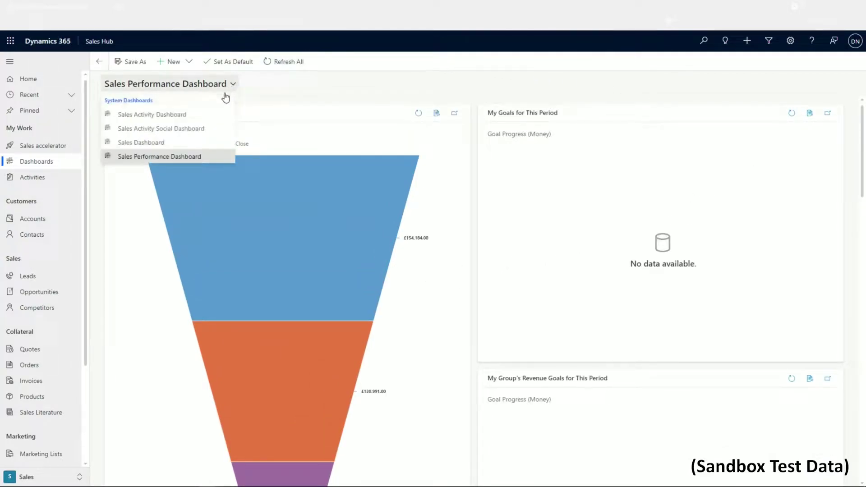
pyautogui.click(182, 142)
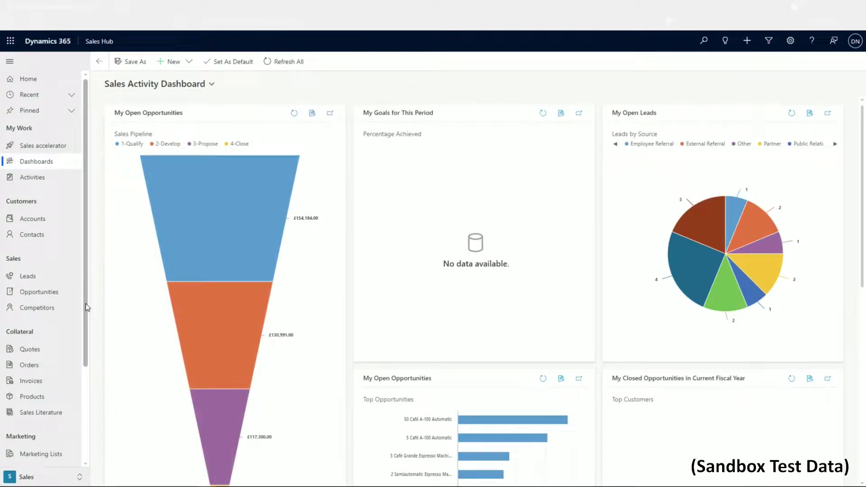
# - Open the Accounts list and check the other views, keeping My Active Accounts
pyautogui.click(37, 221)
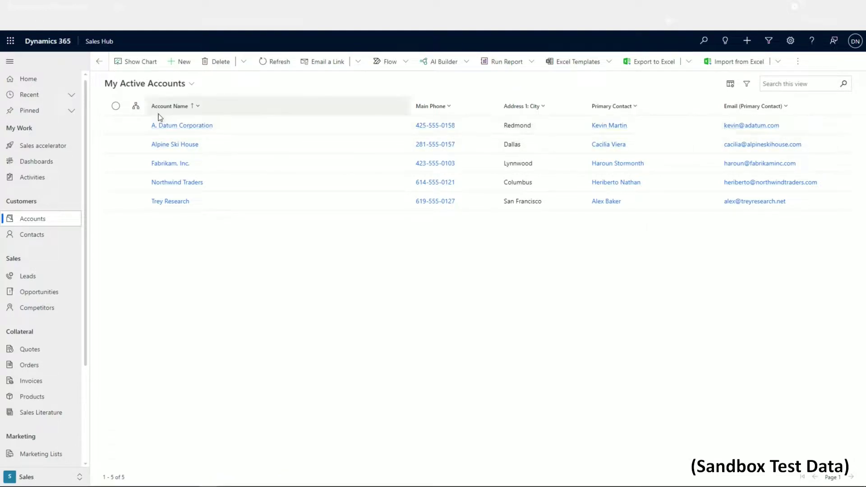
pyautogui.click(116, 126)
pyautogui.click(116, 127)
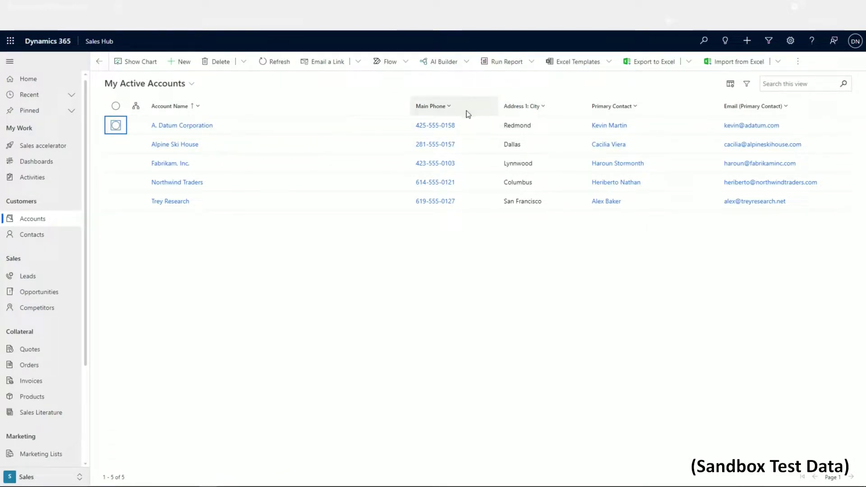
pyautogui.click(174, 84)
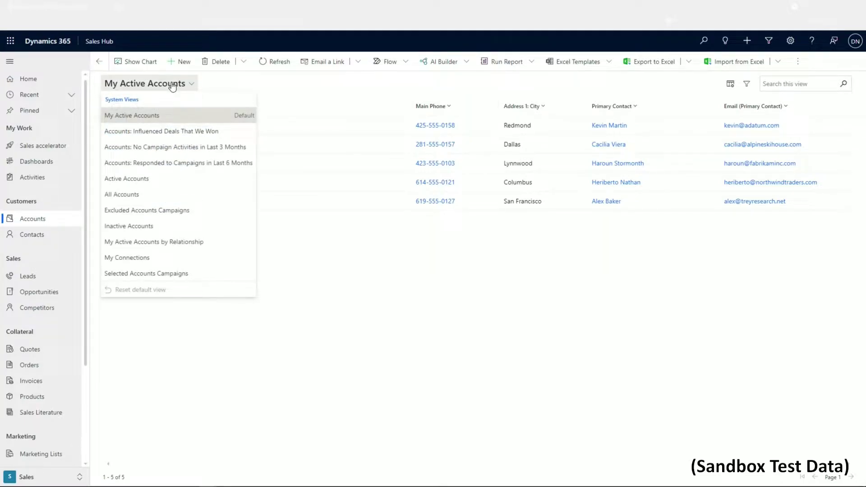
pyautogui.click(172, 87)
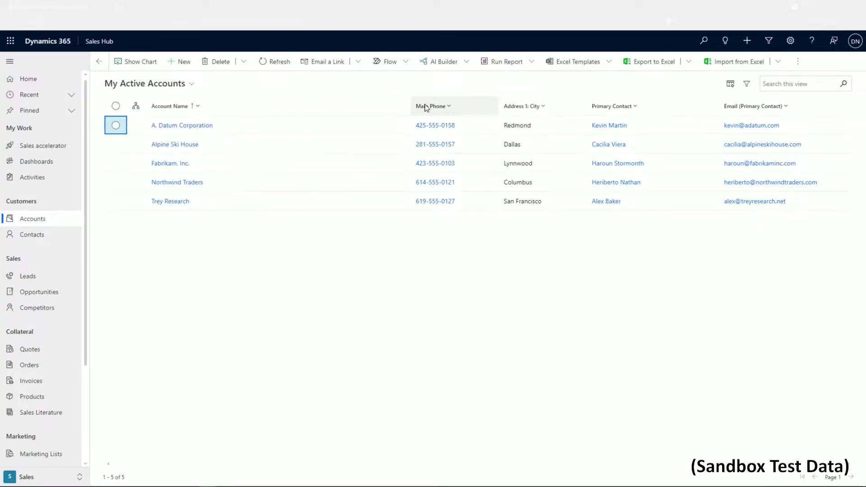
# - Look at the Main Phone column filter with the Equals condition, then close it unapplied
pyautogui.click(450, 108)
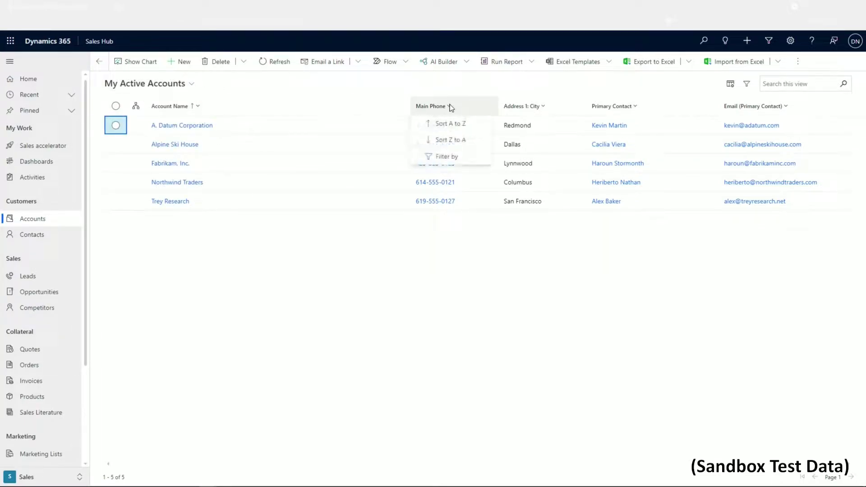
pyautogui.click(449, 158)
pyautogui.click(459, 151)
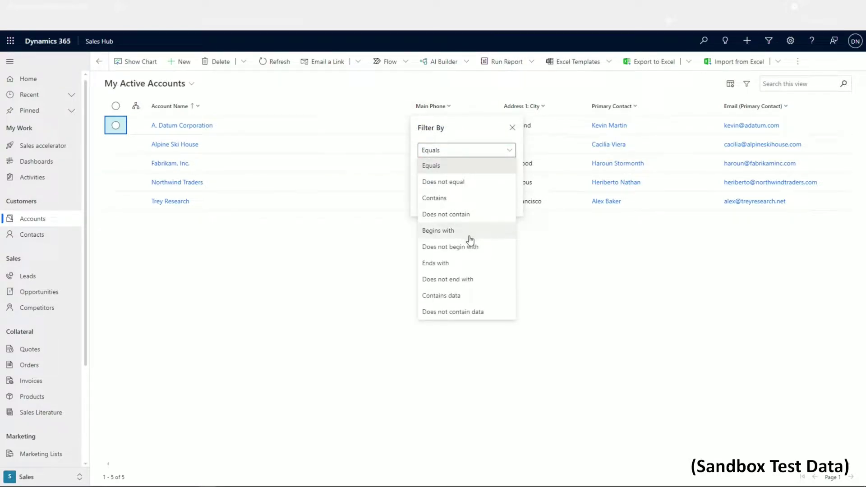
pyautogui.click(452, 151)
pyautogui.click(465, 149)
pyautogui.click(465, 150)
pyautogui.click(513, 128)
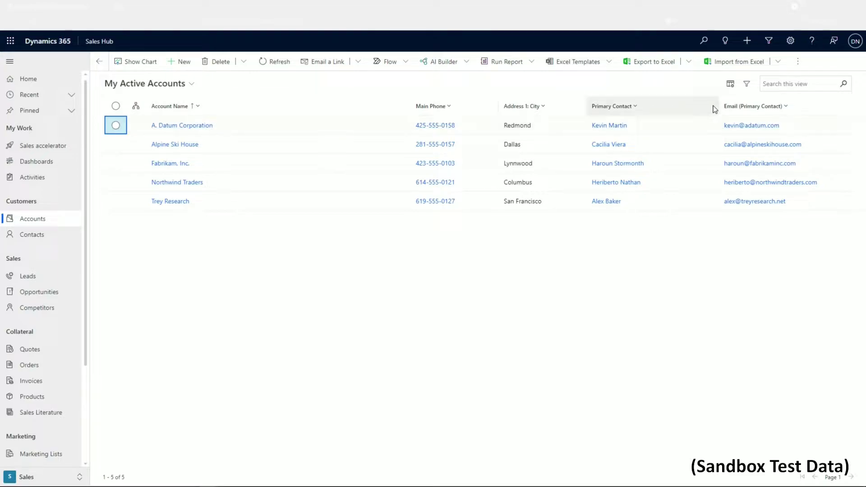
# - Browse the Edit columns panel and addable account fields, then close it without changes
pyautogui.click(730, 85)
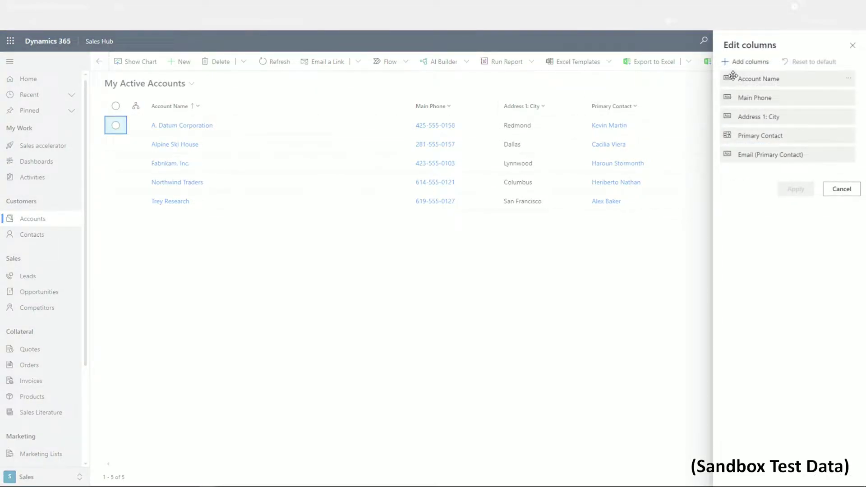
pyautogui.moveTo(746, 72)
pyautogui.mouseDown()
pyautogui.moveTo(750, 100)
pyautogui.moveTo(758, 77)
pyautogui.moveTo(750, 67)
pyautogui.mouseUp()
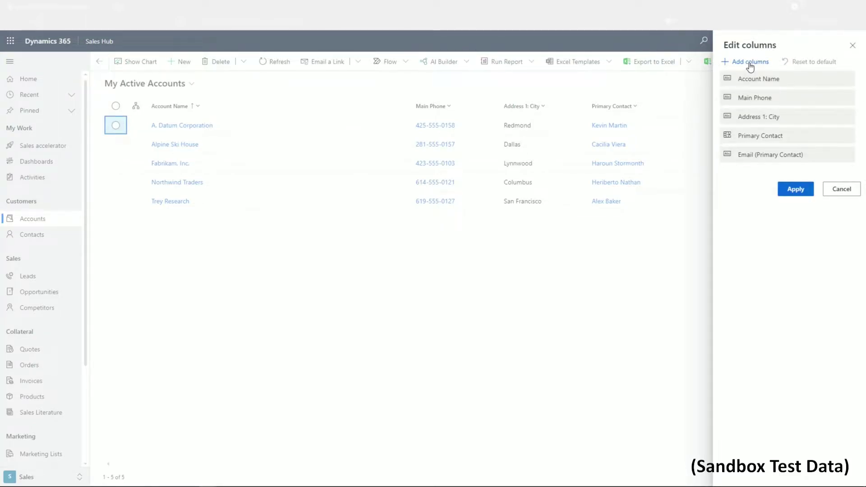
pyautogui.click(751, 63)
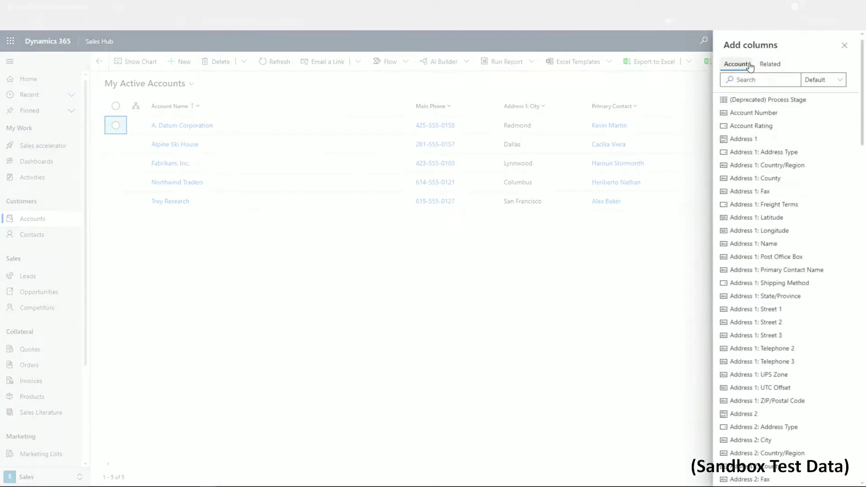
pyautogui.scroll(-4, 793, 218)
pyautogui.scroll(4, 793, 219)
pyautogui.click(846, 46)
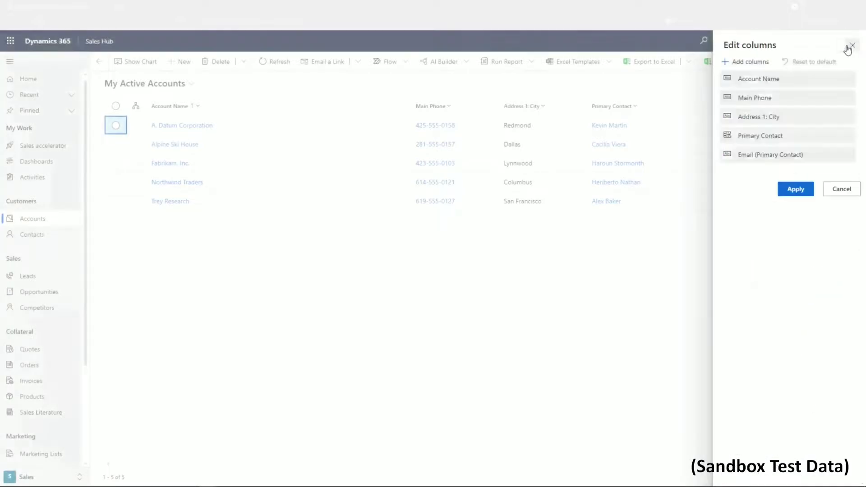
pyautogui.click(854, 48)
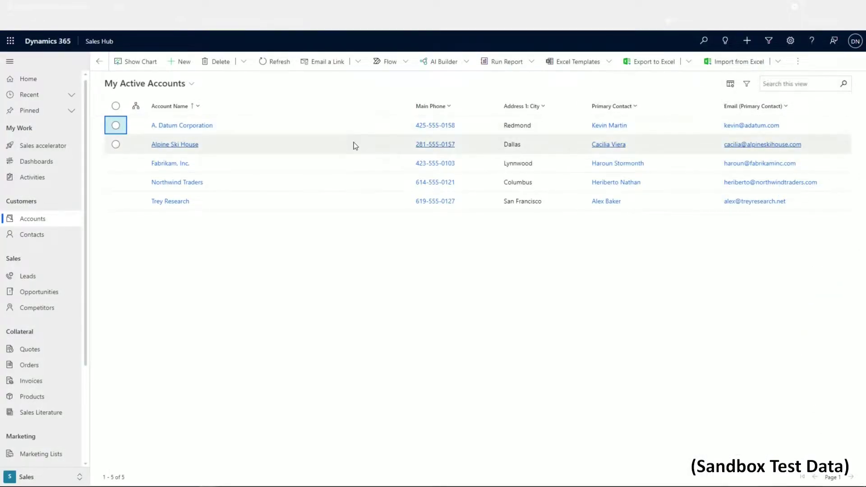
pyautogui.click(194, 126)
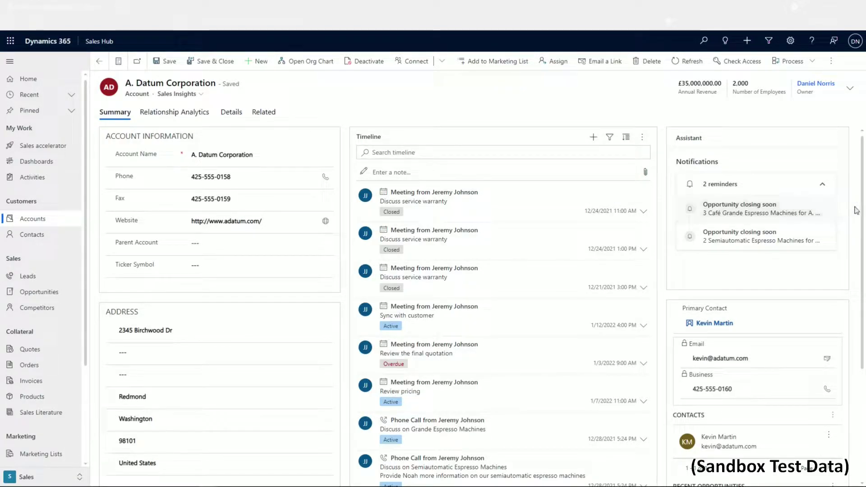
pyautogui.moveTo(863, 210); pyautogui.dragTo(860, 349)
pyautogui.scroll(4, 485, 153)
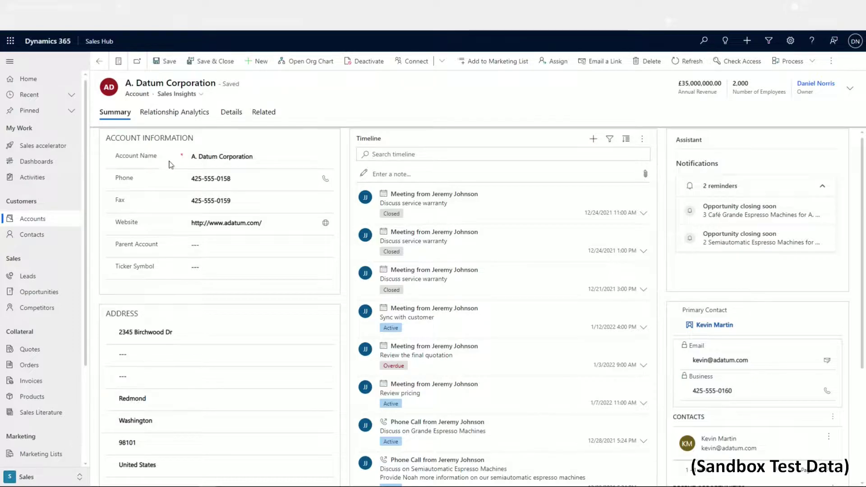
pyautogui.scroll(-3, 152, 217)
pyautogui.scroll(3, 152, 218)
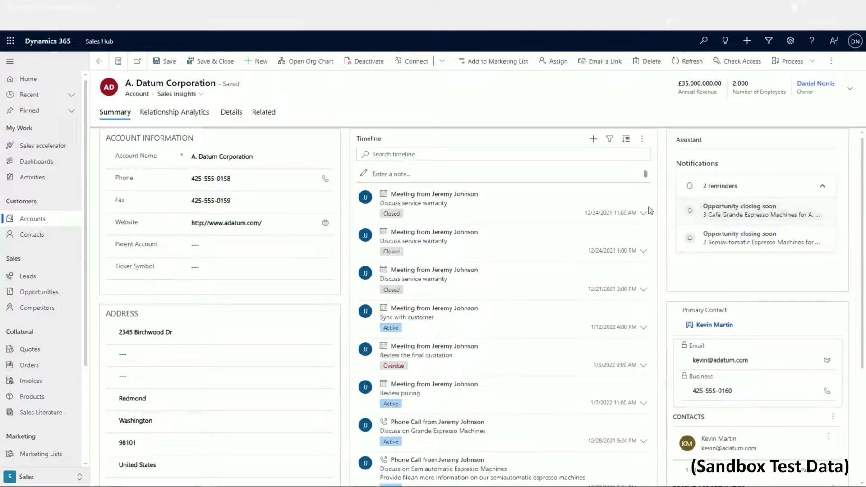
pyautogui.click(232, 112)
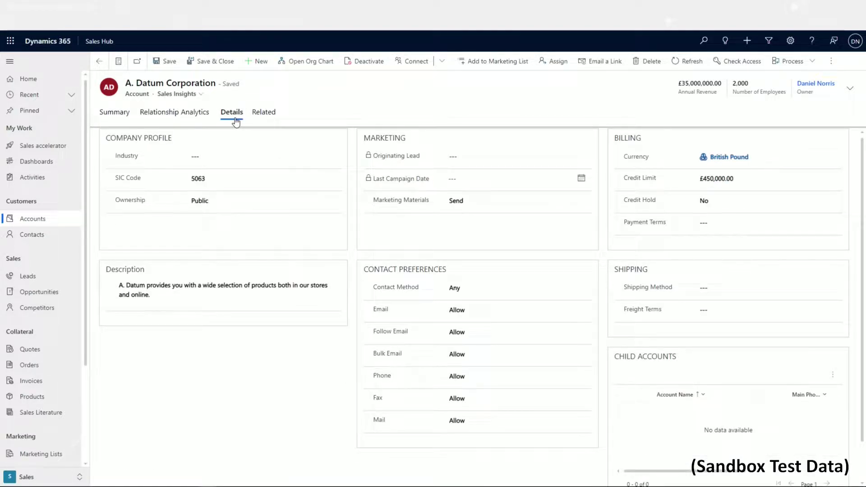
pyautogui.click(113, 121)
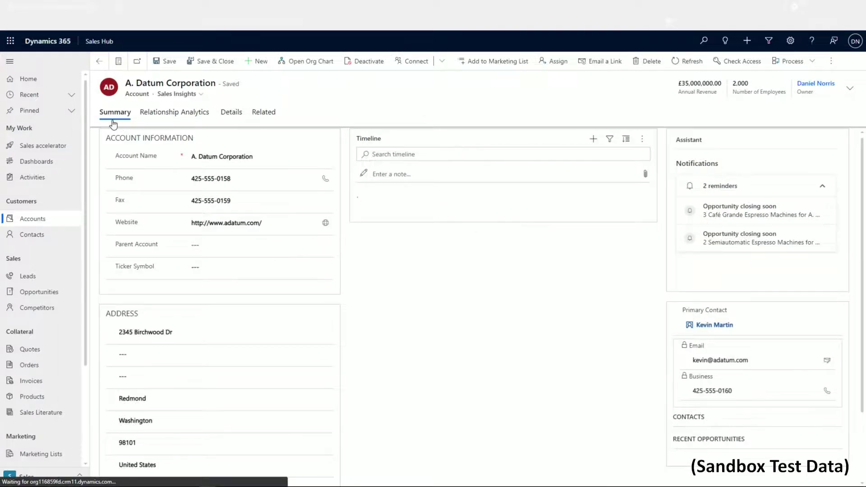
pyautogui.scroll(-2, 721, 300)
pyautogui.scroll(-2, 721, 299)
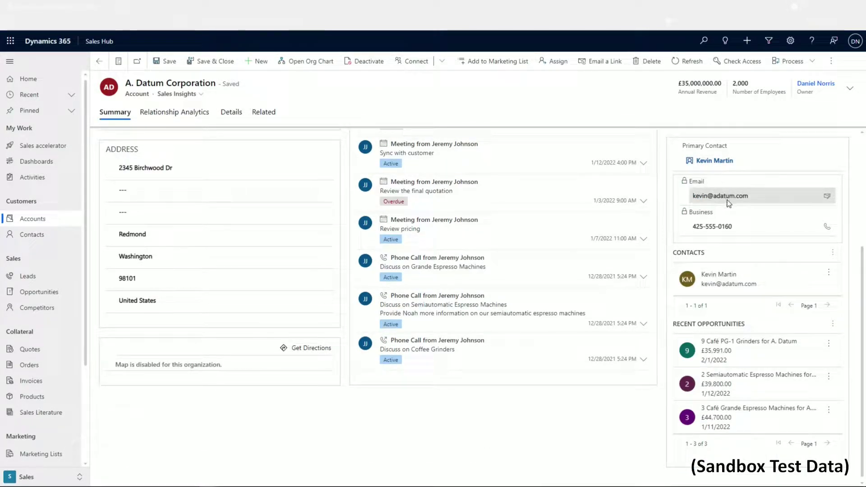
pyautogui.scroll(1, 729, 207)
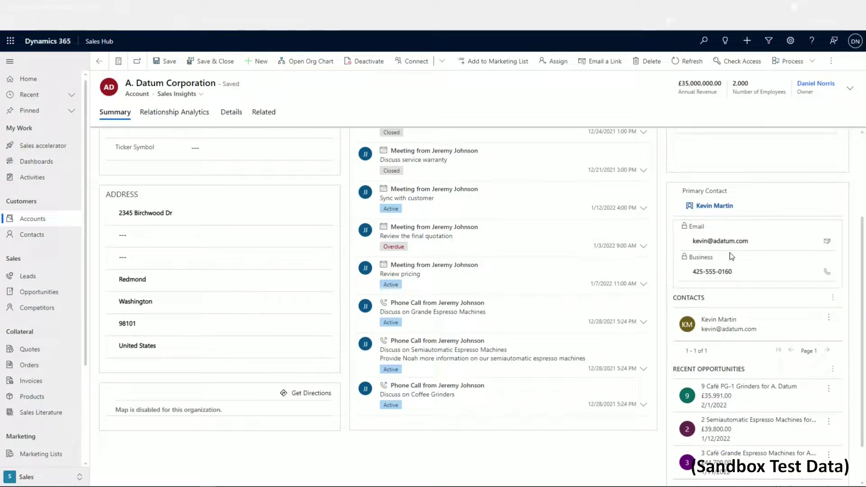
pyautogui.scroll(-1, 749, 397)
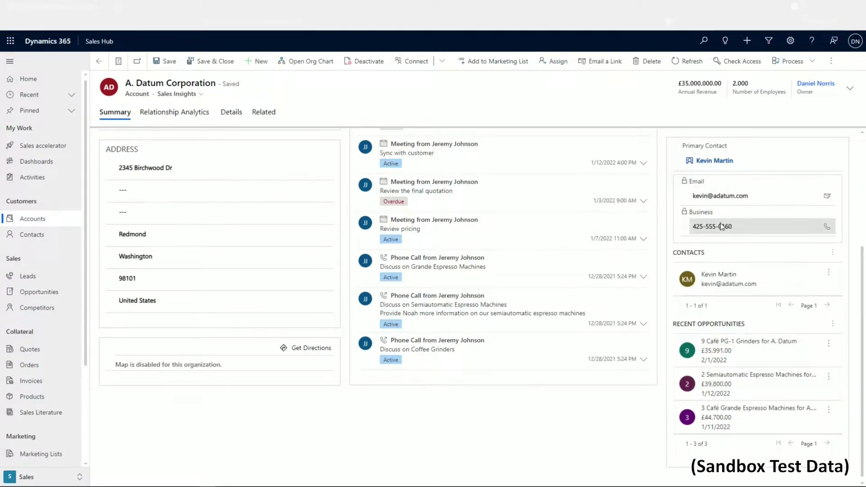
pyautogui.scroll(4, 722, 228)
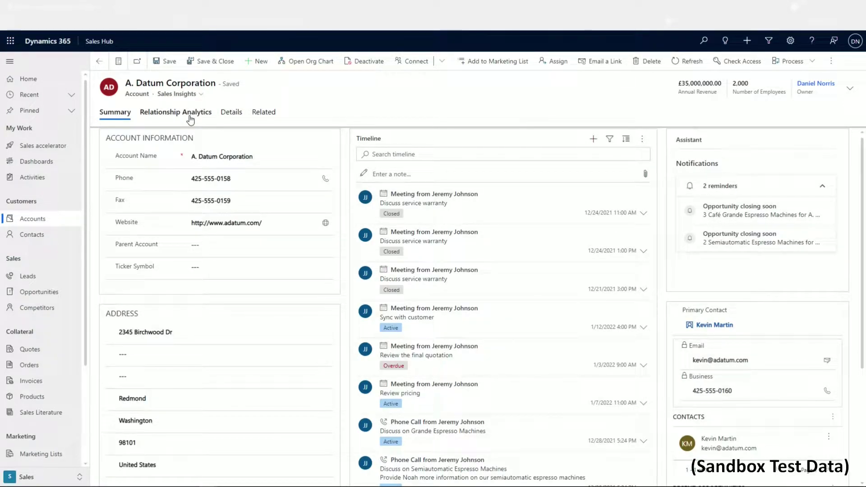
pyautogui.moveTo(190, 116); pyautogui.dragTo(185, 116)
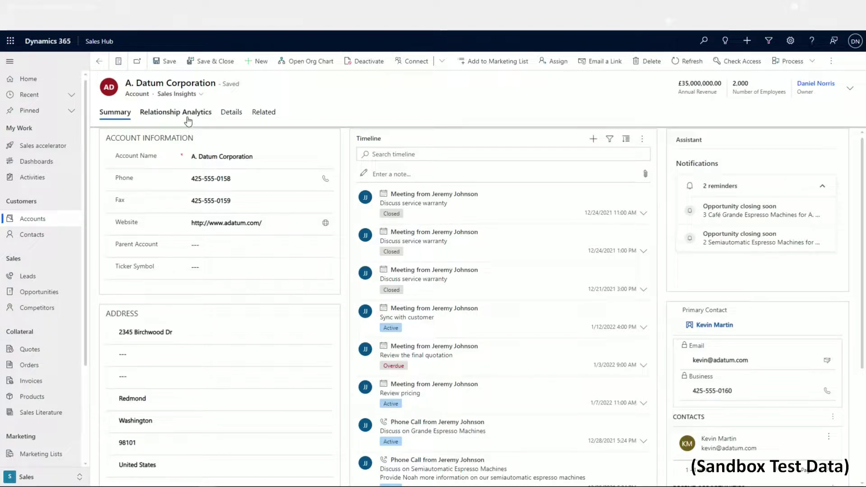
pyautogui.click(185, 94)
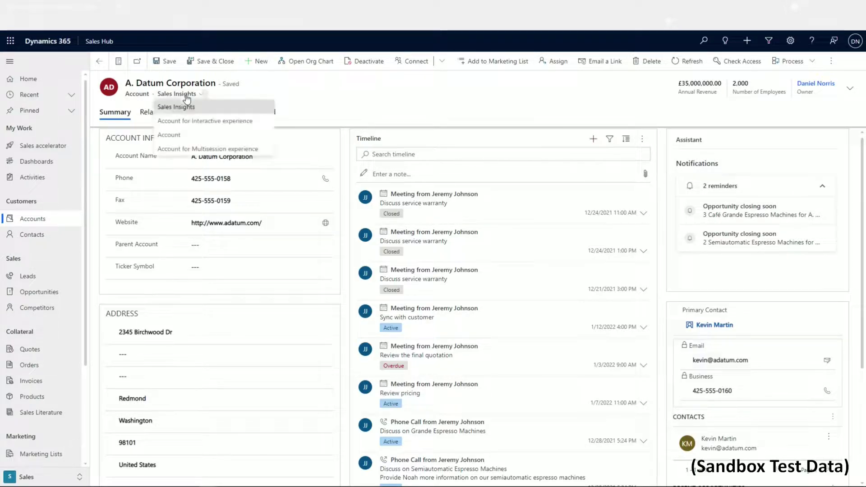
pyautogui.click(183, 136)
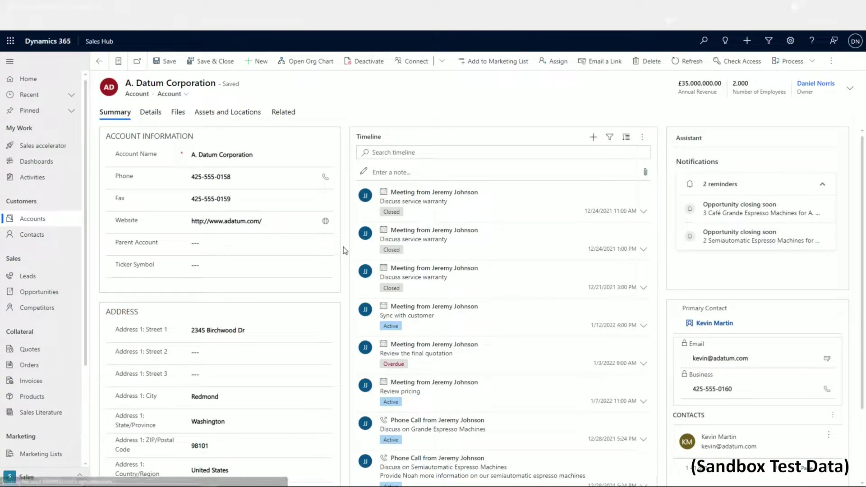
pyautogui.click(99, 63)
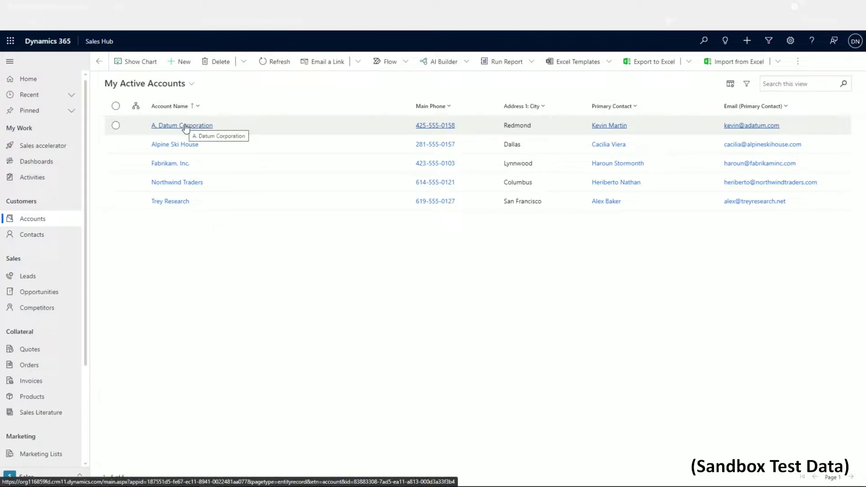
pyautogui.click(185, 127)
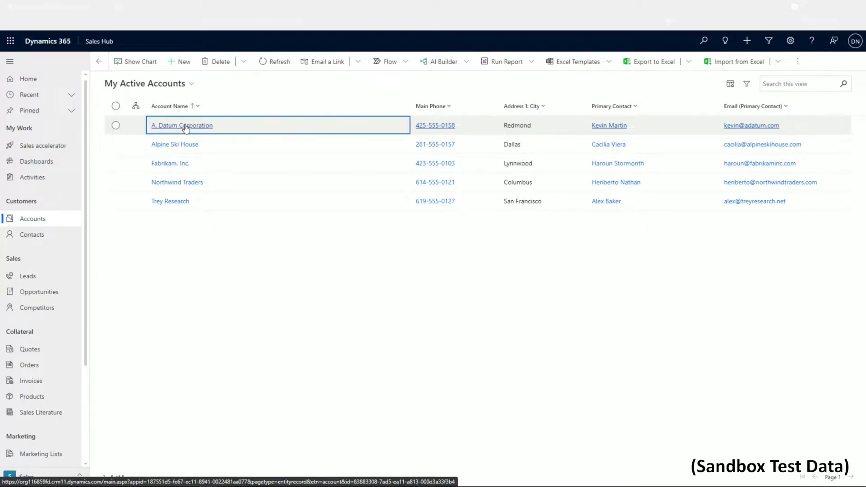
pyautogui.click(174, 94)
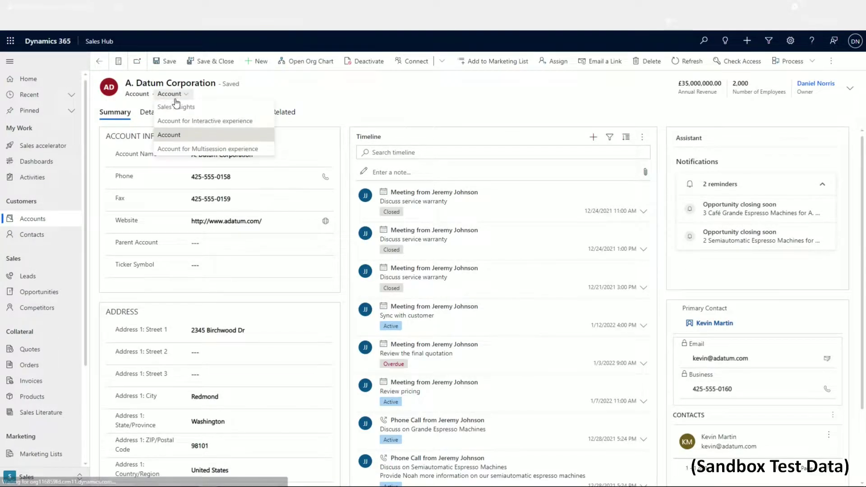
pyautogui.click(172, 134)
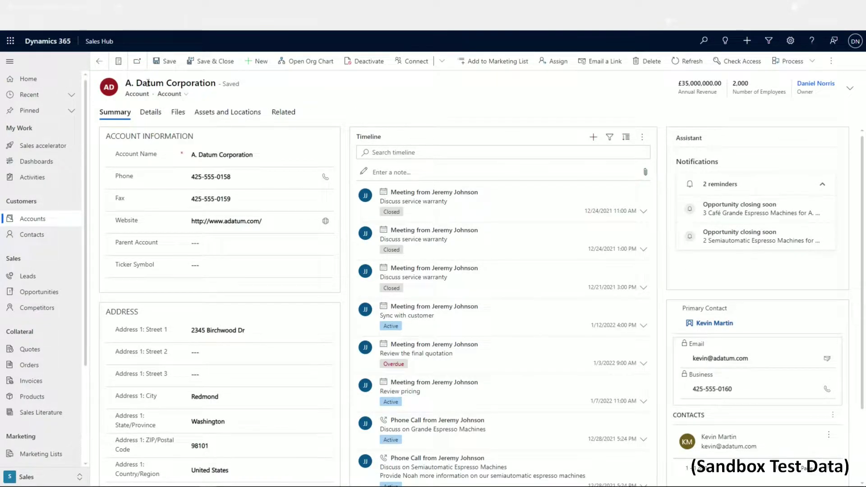
pyautogui.click(100, 63)
pyautogui.click(183, 126)
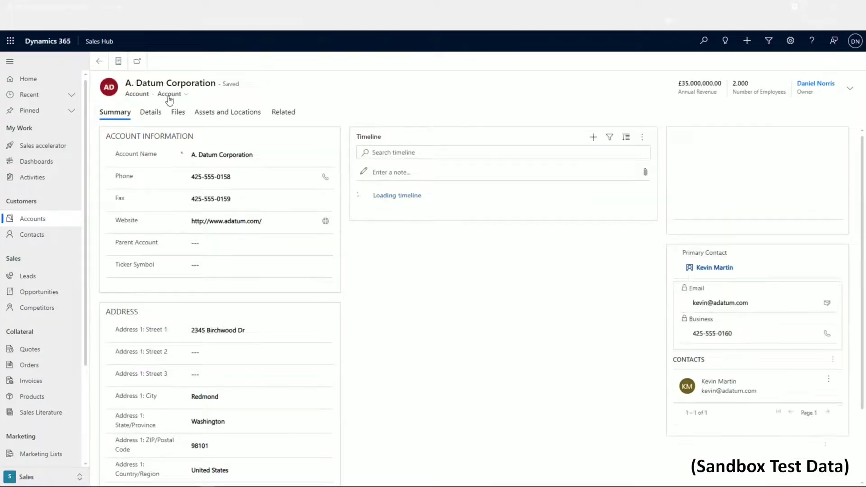
pyautogui.click(169, 96)
pyautogui.click(180, 113)
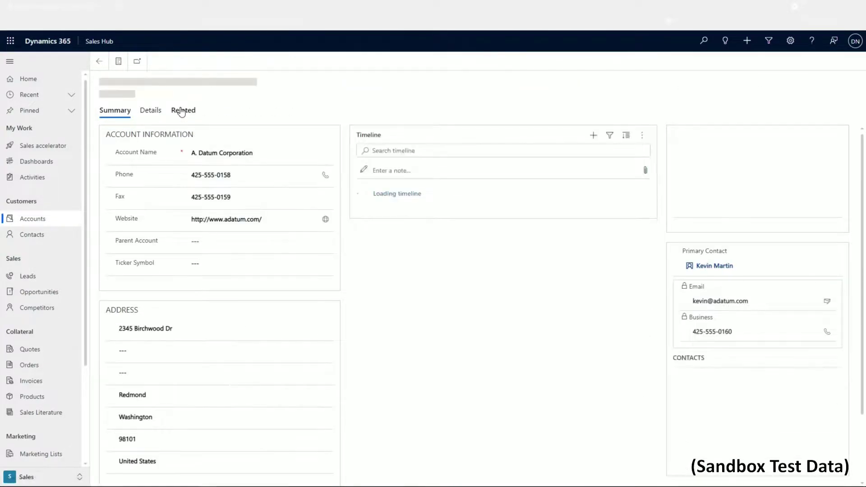
pyautogui.click(160, 116)
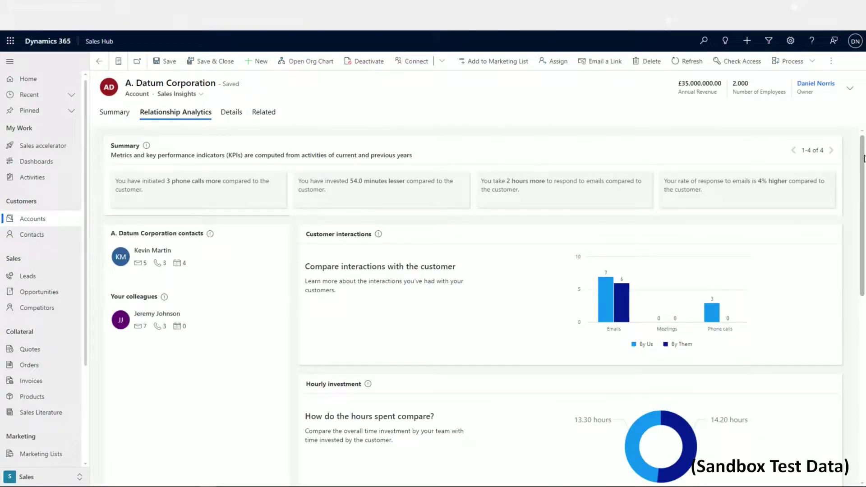
# - Scroll through the A. Datum Corporation Relationship Analytics KPI cards, inspecting their values
pyautogui.scroll(-1, 865, 158)
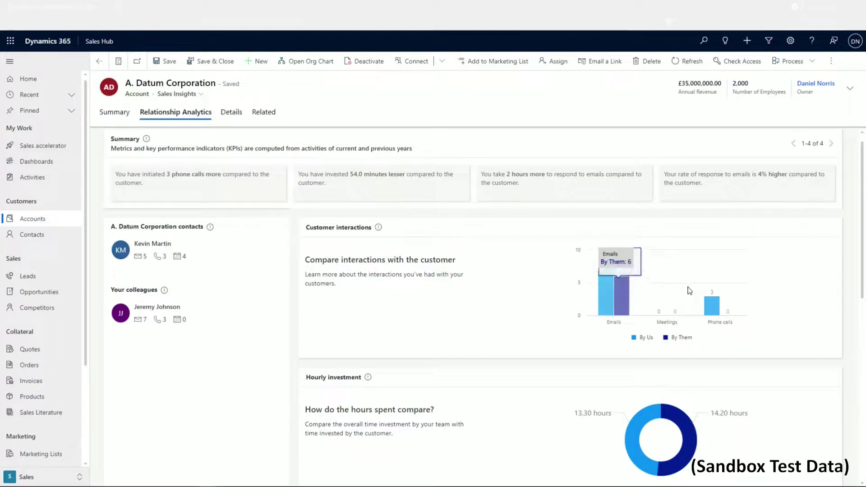
pyautogui.moveTo(719, 310)
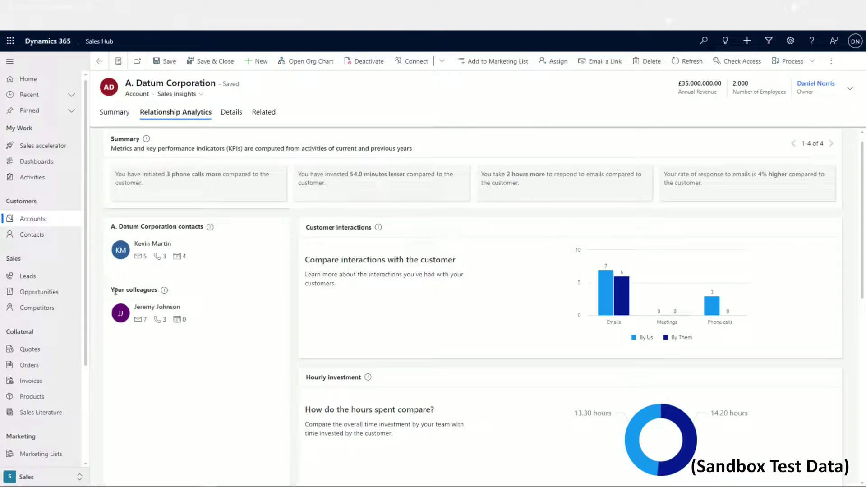
pyautogui.moveTo(112, 290); pyautogui.dragTo(161, 289)
pyautogui.moveTo(112, 227); pyautogui.dragTo(201, 227)
pyautogui.click(277, 334)
pyautogui.scroll(-1, 274, 338)
pyautogui.moveTo(622, 266)
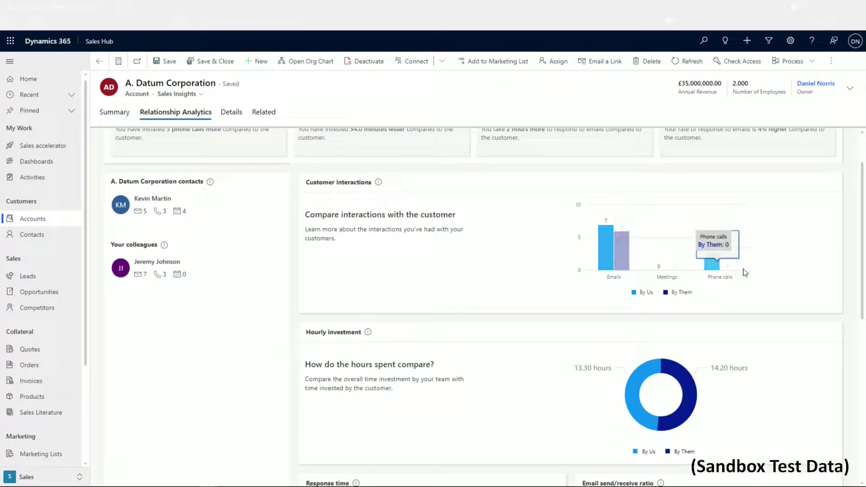
pyautogui.moveTo(865, 298); pyautogui.dragTo(865, 379)
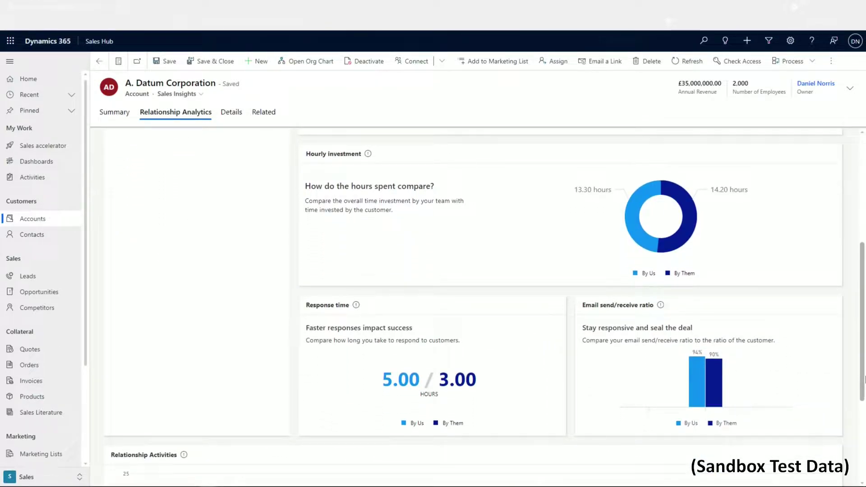
# - Inspect the activity charts further down, then return to the account Summary tab
pyautogui.scroll(-4, 482, 360)
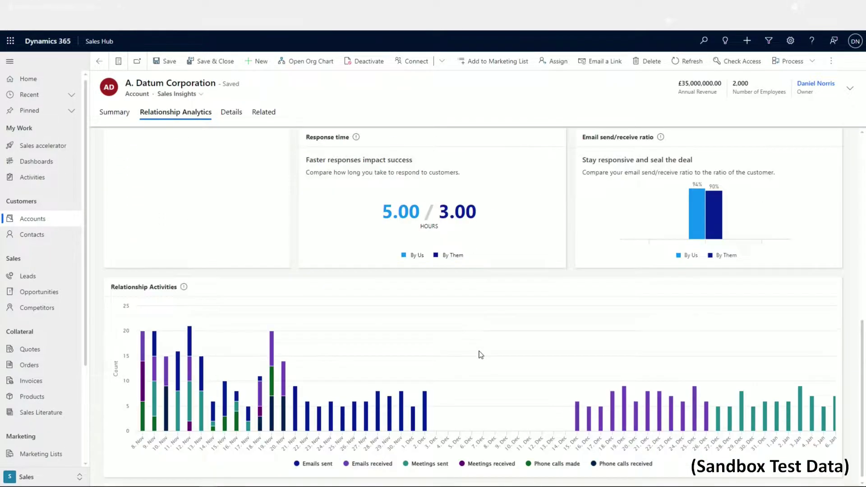
pyautogui.moveTo(438, 368)
pyautogui.moveTo(293, 418)
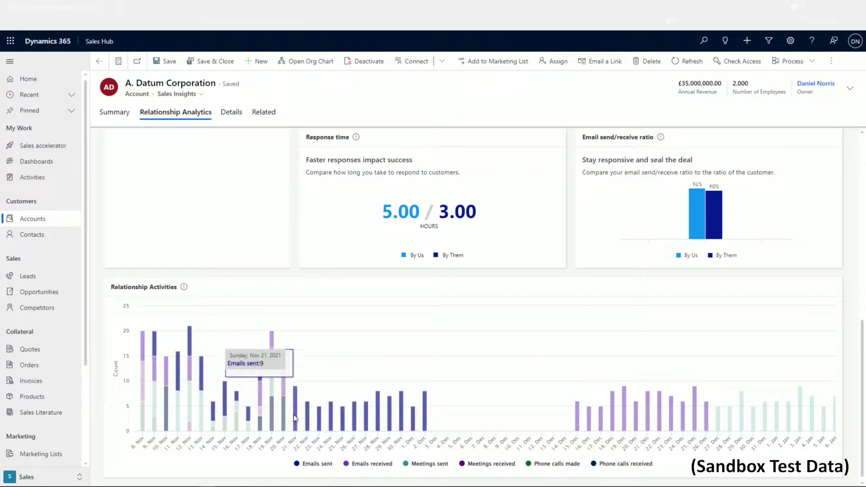
pyautogui.moveTo(627, 422)
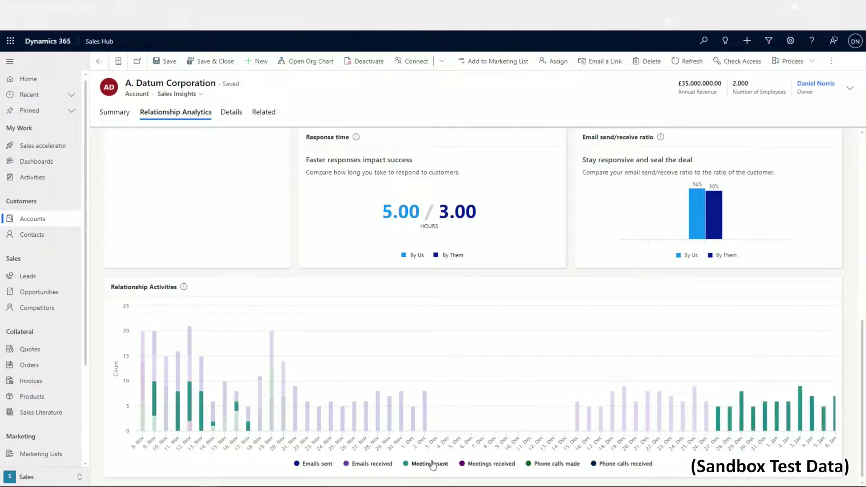
pyautogui.scroll(3, 863, 375)
pyautogui.moveTo(864, 375); pyautogui.dragTo(845, 245)
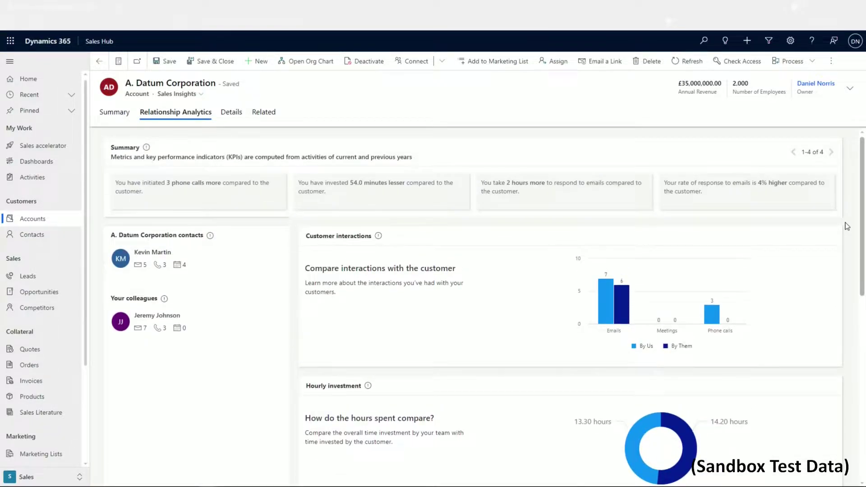
pyautogui.moveTo(863, 248); pyautogui.dragTo(865, 427)
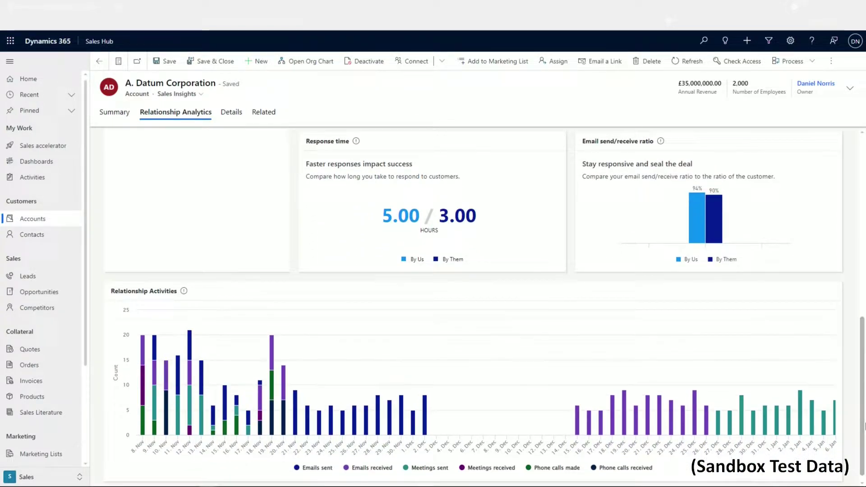
pyautogui.moveTo(468, 377)
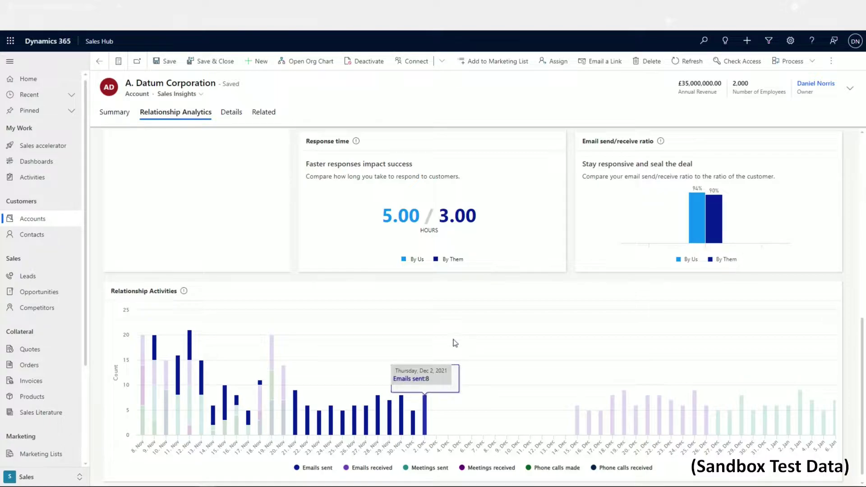
pyautogui.scroll(8, 368, 323)
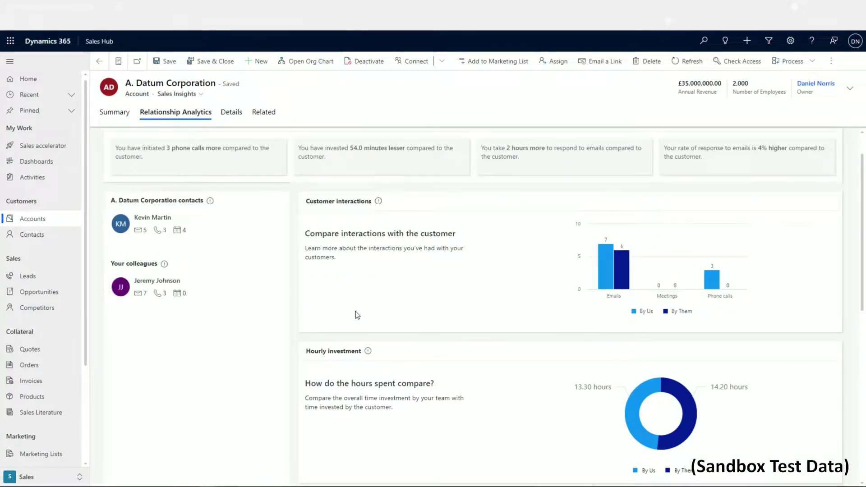
pyautogui.scroll(1, 357, 315)
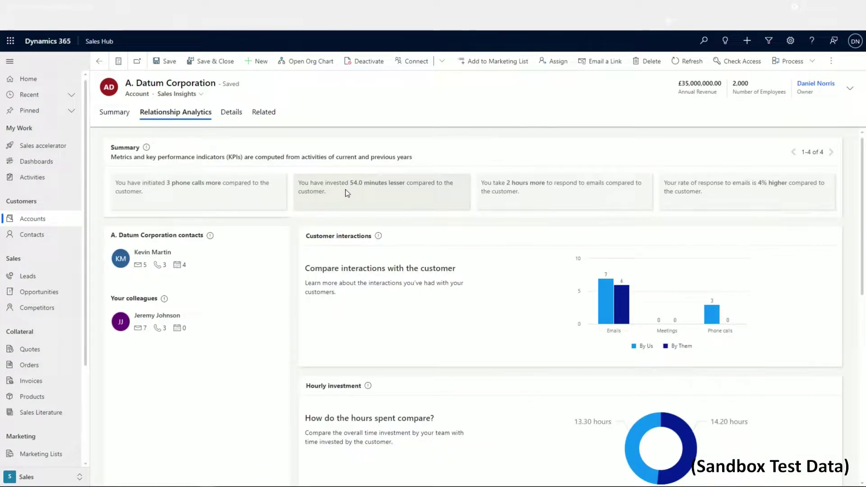
pyautogui.click(118, 117)
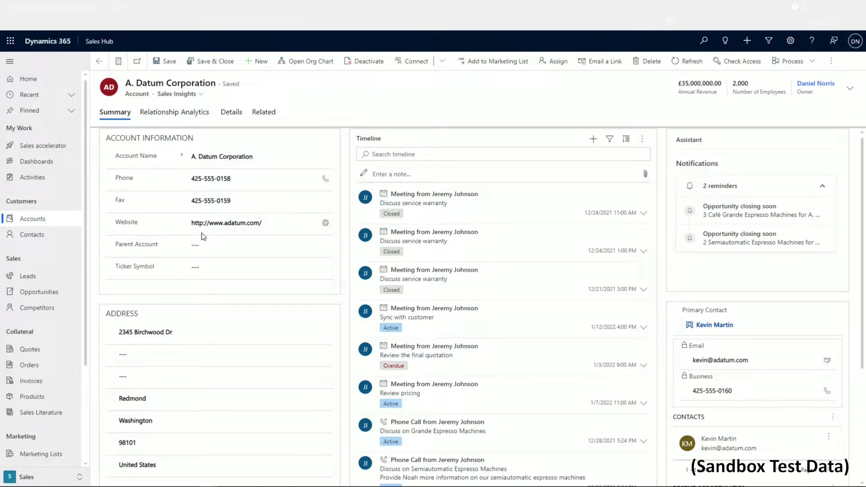
# - Go to the Accounts list and choose All Accounts from the view selector
pyautogui.click(39, 220)
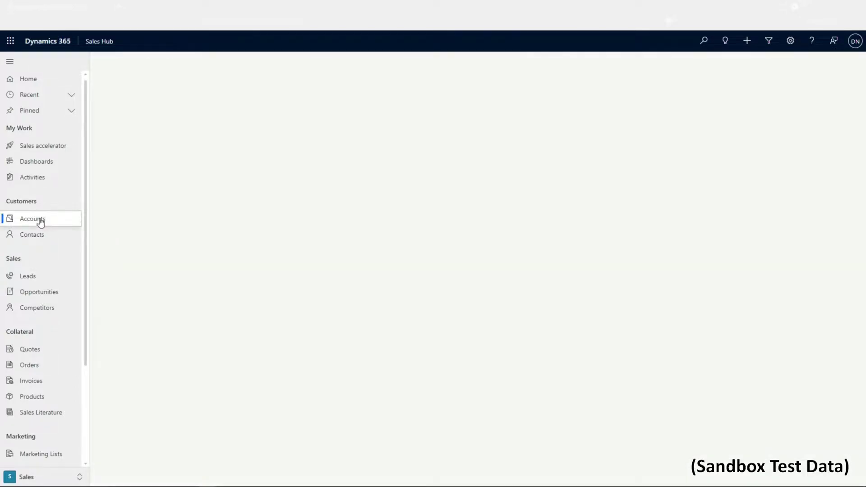
pyautogui.click(179, 84)
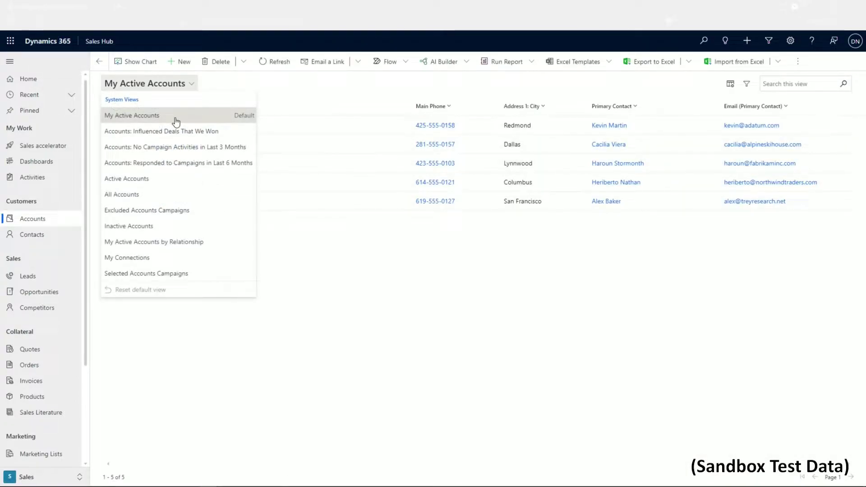
pyautogui.click(180, 197)
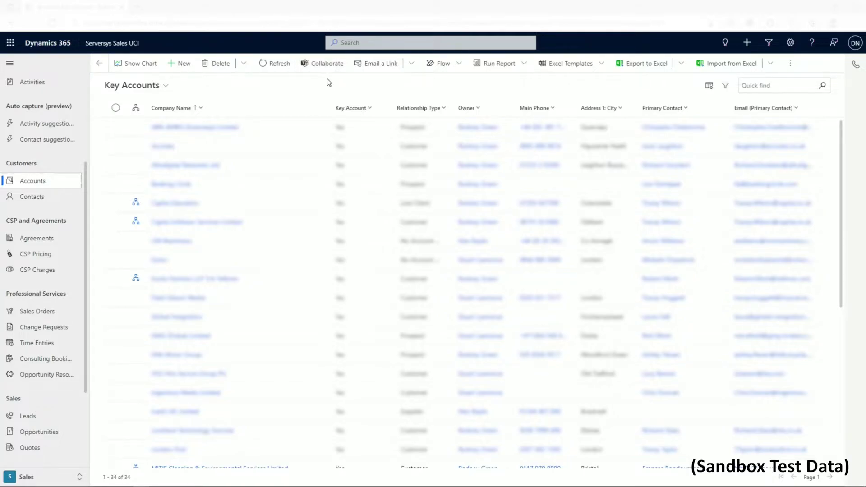
# - Open the Collaborate with Microsoft Teams dialog for the accounts list
pyautogui.click(328, 65)
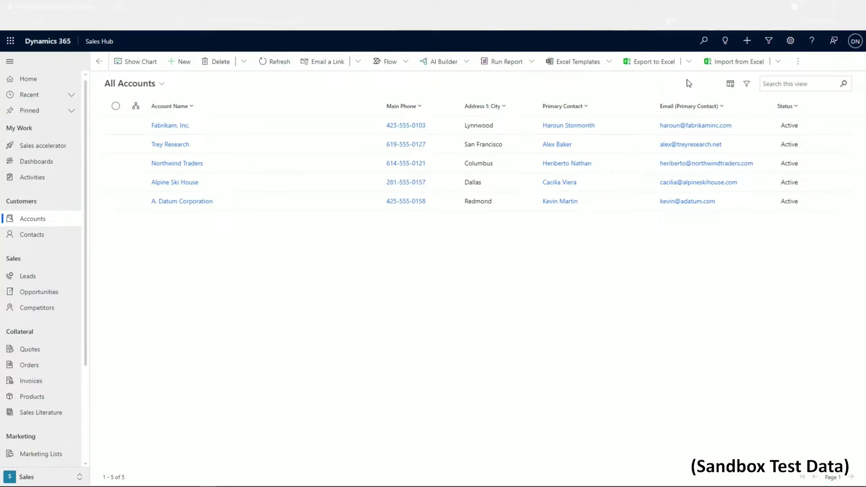
pyautogui.click(686, 63)
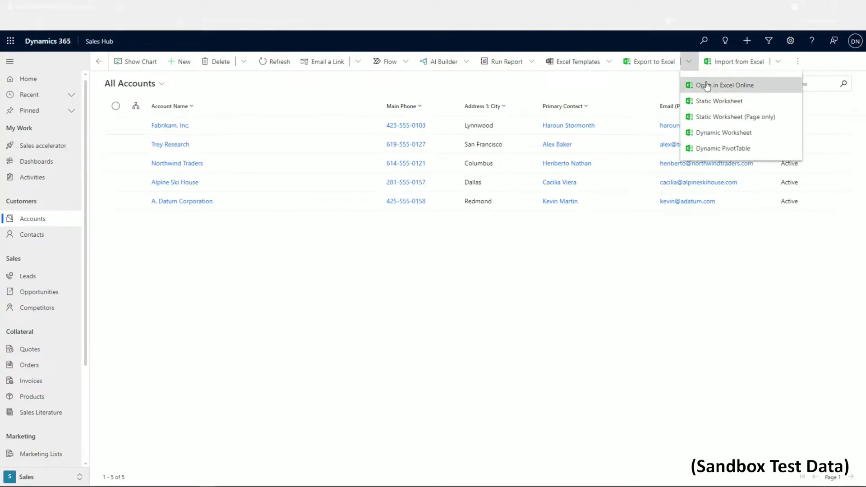
pyautogui.click(746, 92)
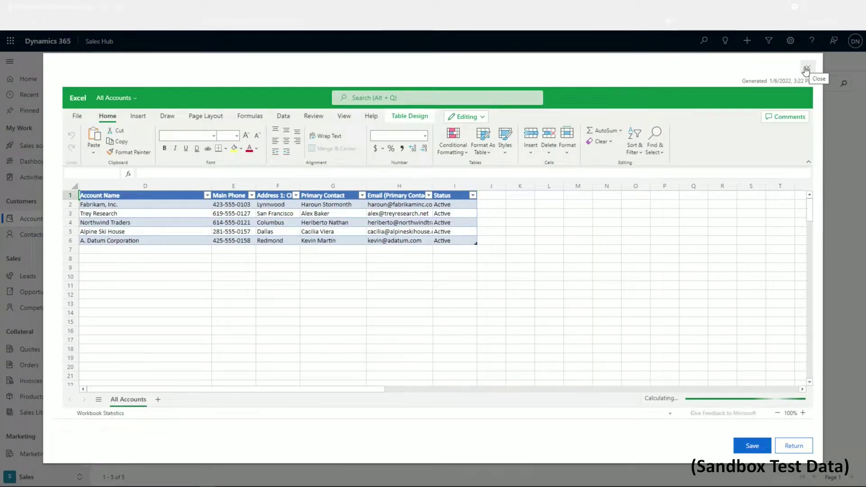
pyautogui.click(807, 69)
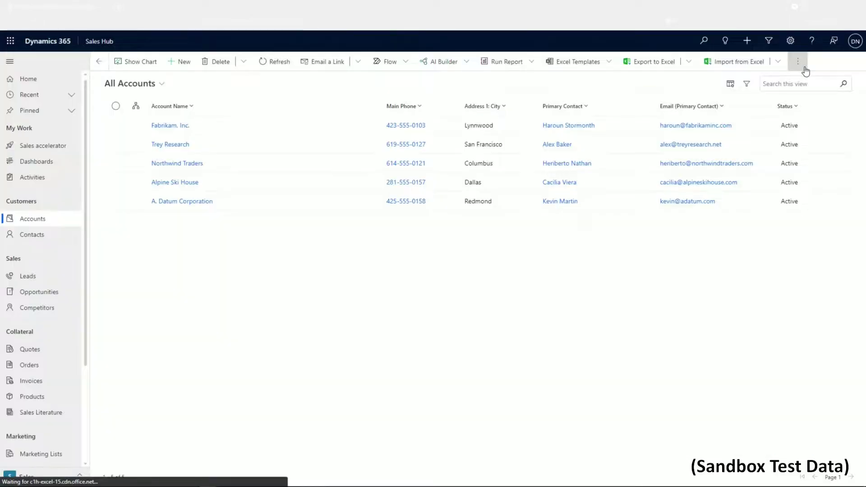
pyautogui.click(779, 62)
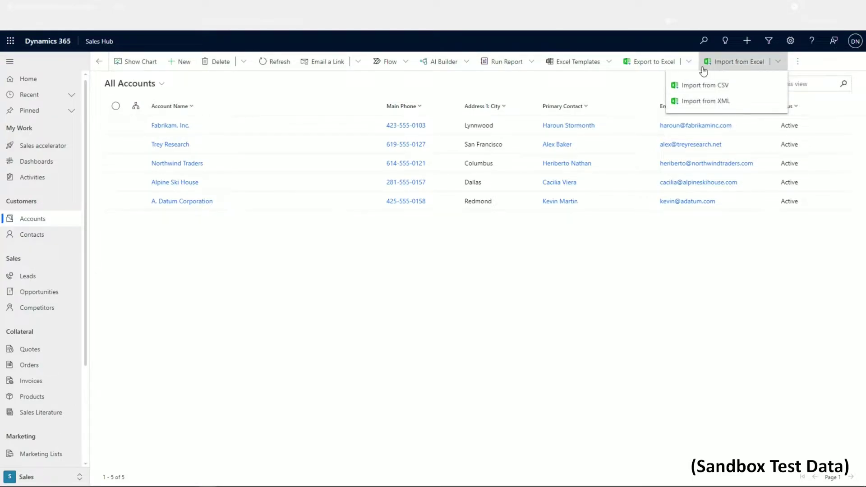
pyautogui.click(689, 62)
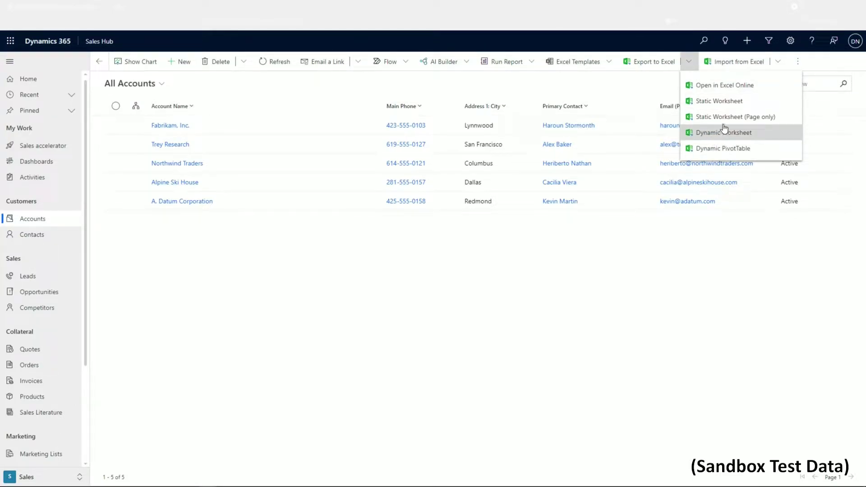
pyautogui.click(504, 301)
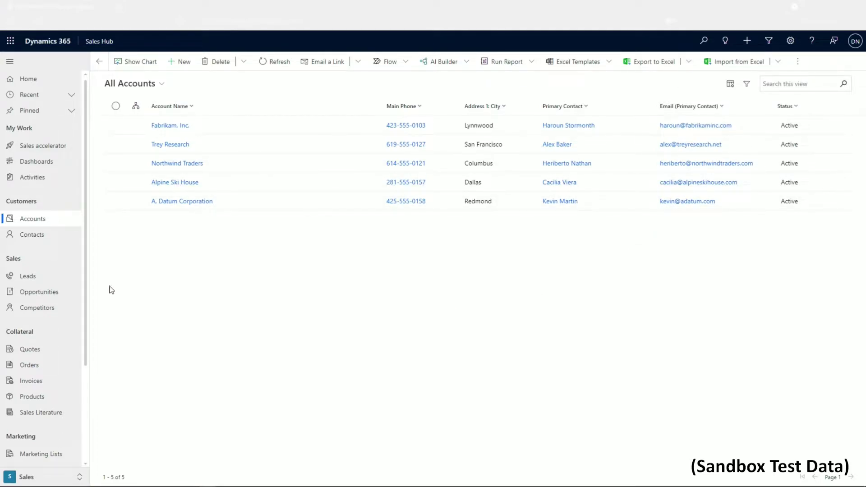
# - Open the Leads list and try the Topic column filter, closing it unapplied
pyautogui.click(61, 277)
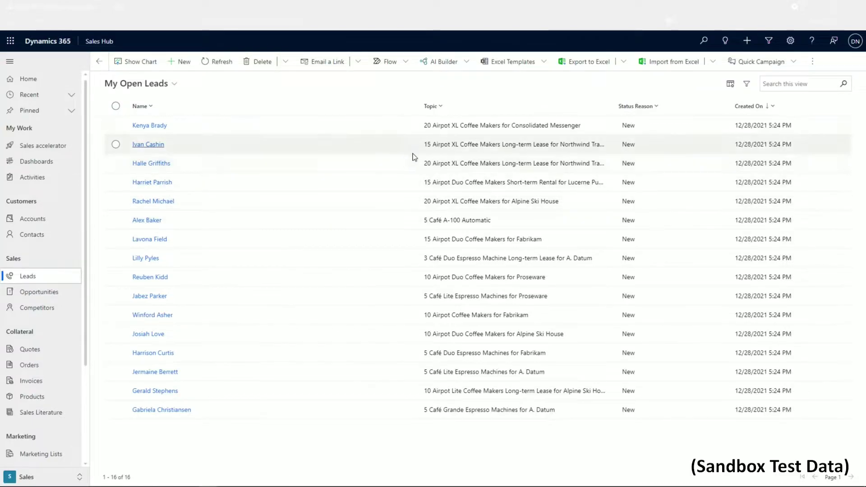
pyautogui.click(441, 107)
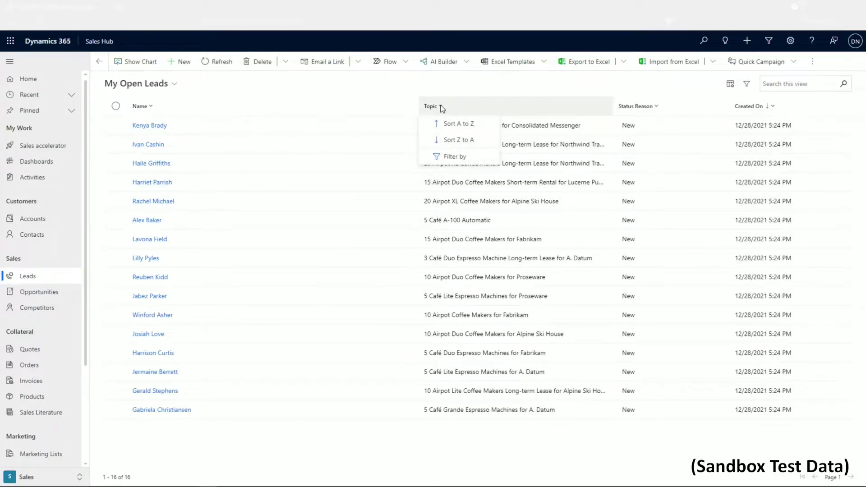
pyautogui.click(454, 156)
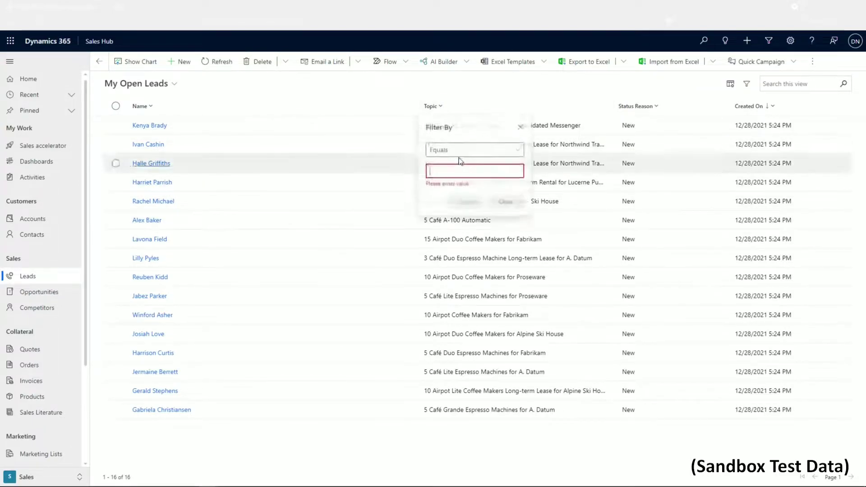
pyautogui.click(520, 128)
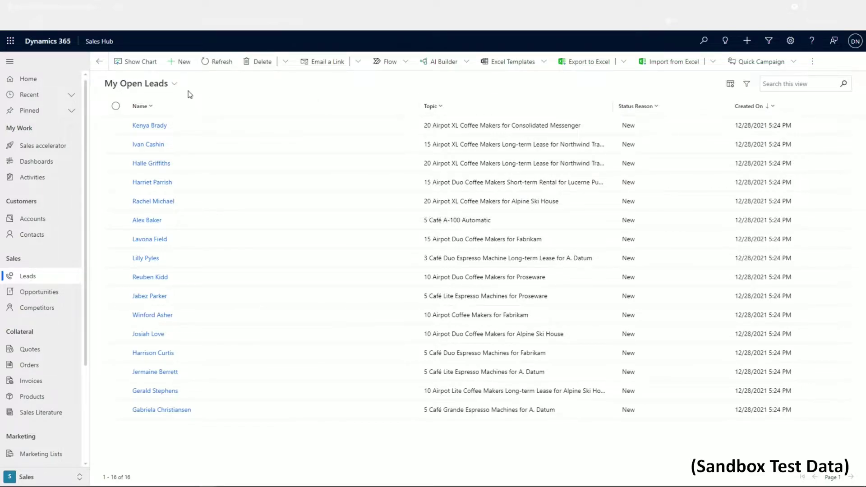
# - Switch to Leads: Older Than 6 Months, then Open Leads, and select the first lead
pyautogui.click(174, 84)
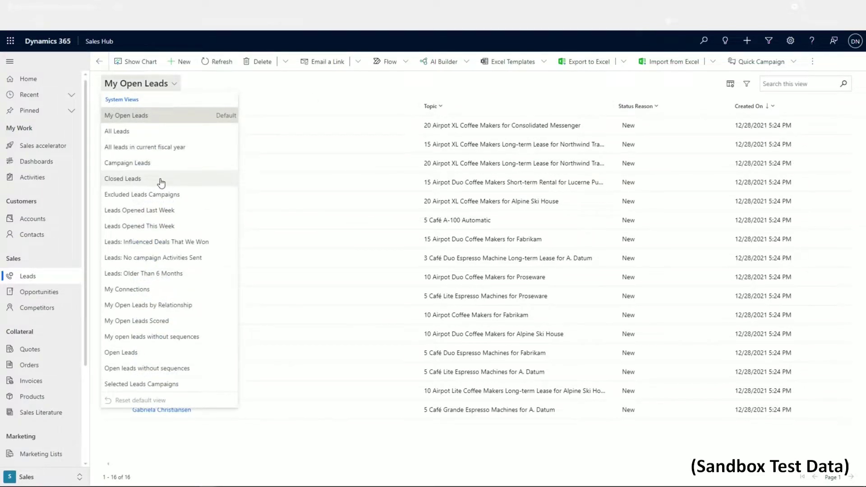
pyautogui.click(176, 273)
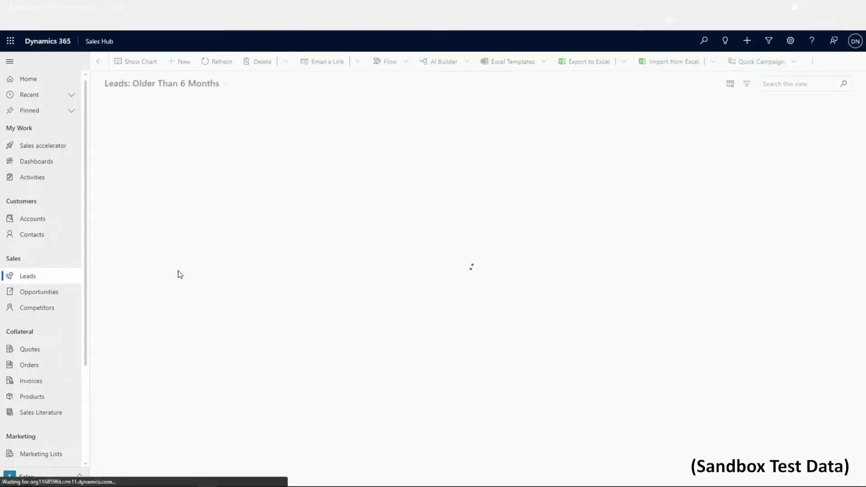
pyautogui.click(203, 85)
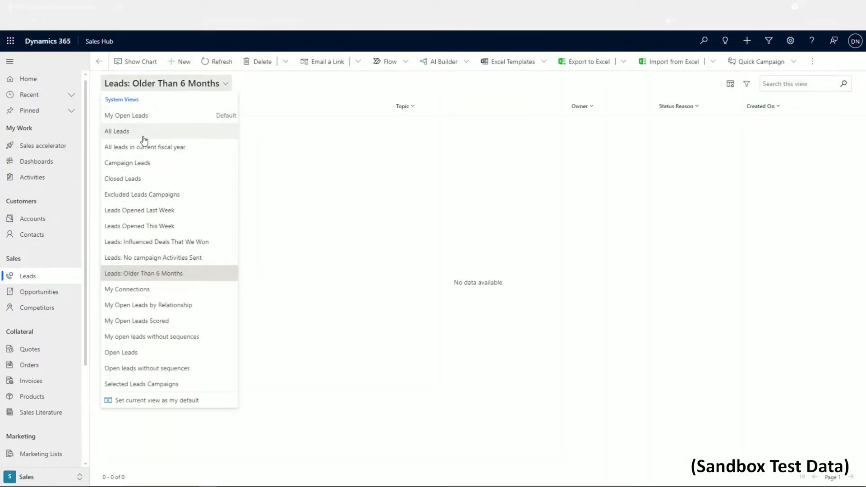
pyautogui.click(142, 352)
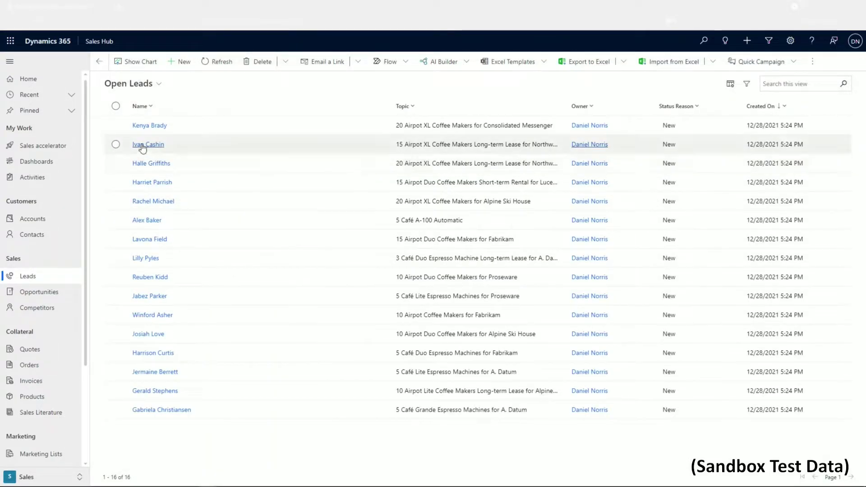
pyautogui.click(116, 126)
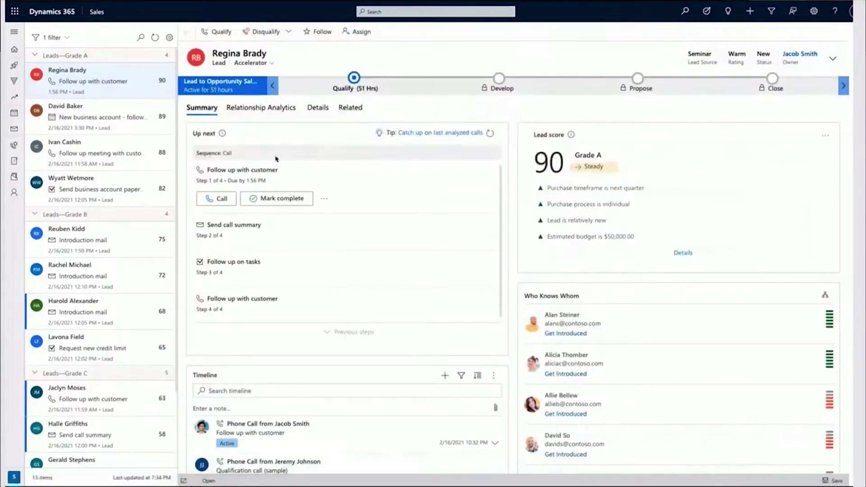
# - Call the lead via Teams from the Up next step and show the live transcription
pyautogui.click(217, 201)
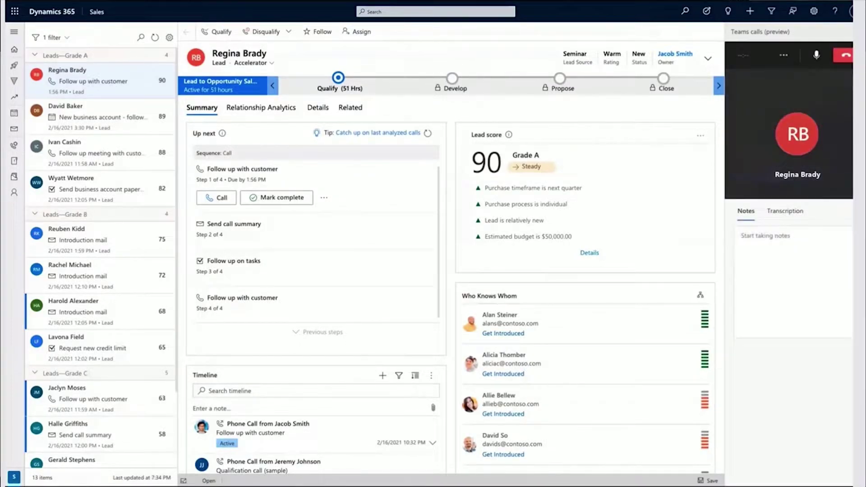
pyautogui.click(802, 229)
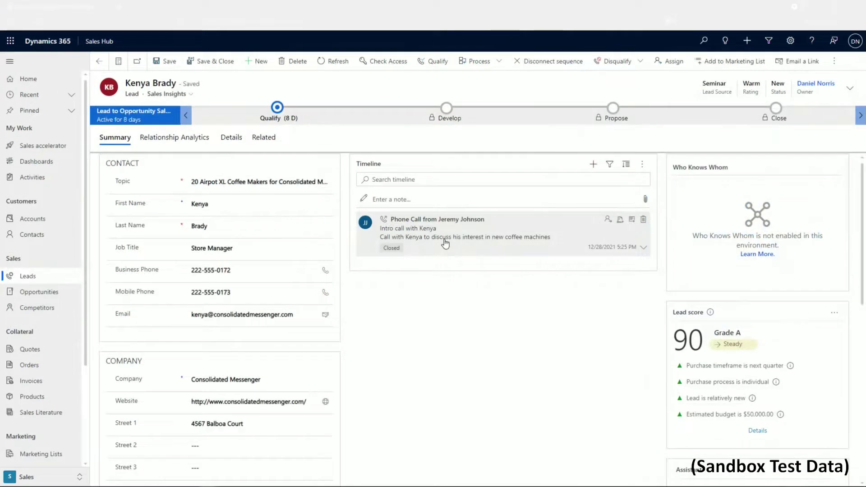
# - Review the Qualify stage's checklist fields and preview the Develop stage fields
pyautogui.scroll(-3, 483, 271)
pyautogui.scroll(-1, 478, 266)
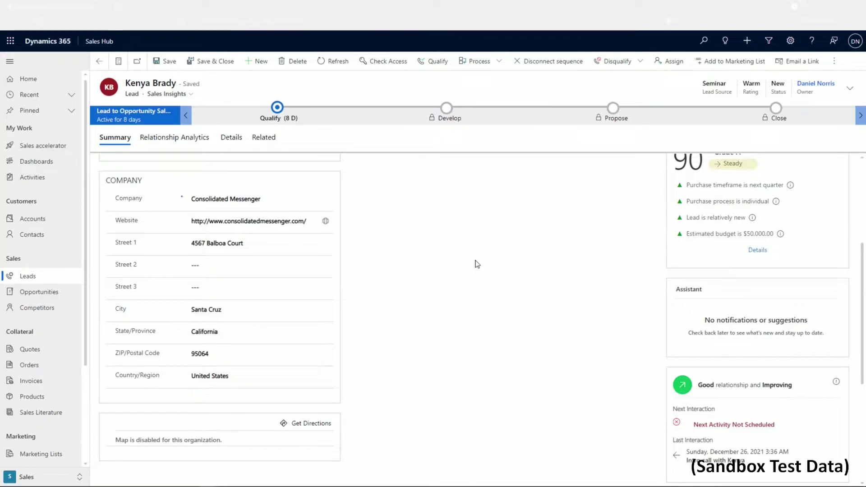
pyautogui.scroll(4, 478, 264)
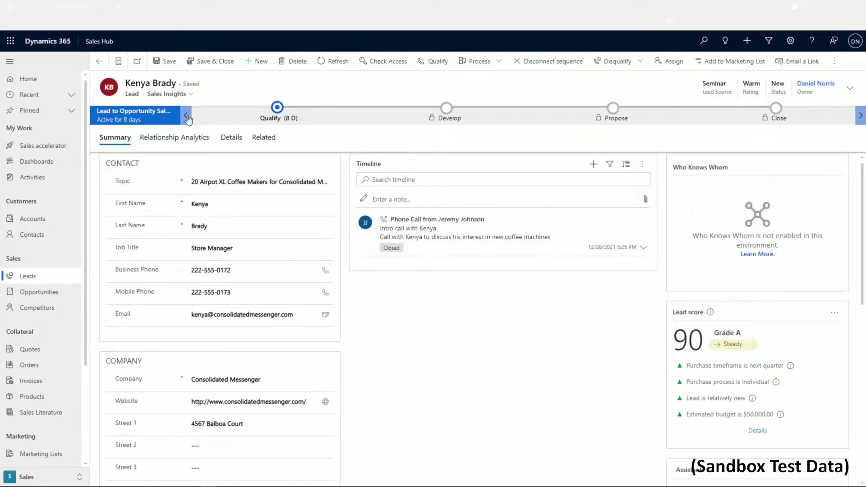
pyautogui.click(281, 118)
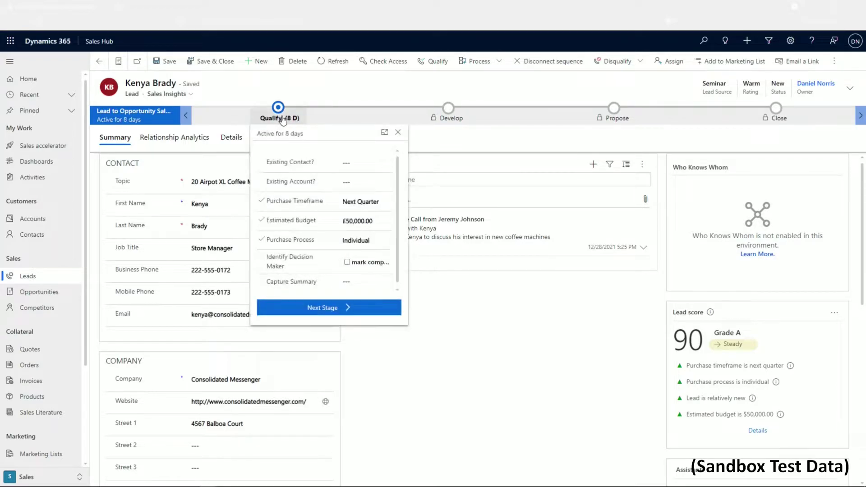
pyautogui.click(440, 125)
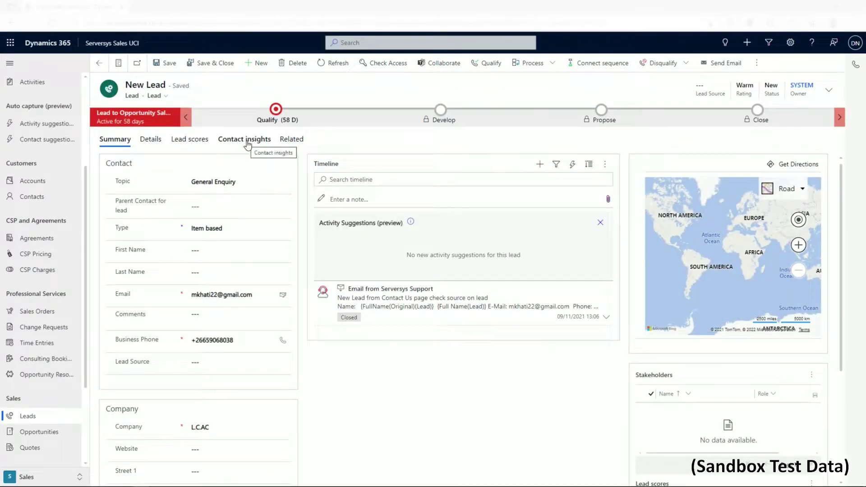
# - Step through the lead's Email, Web, Event, Marketing form and Subscription list insights, then view its Details
pyautogui.click(248, 144)
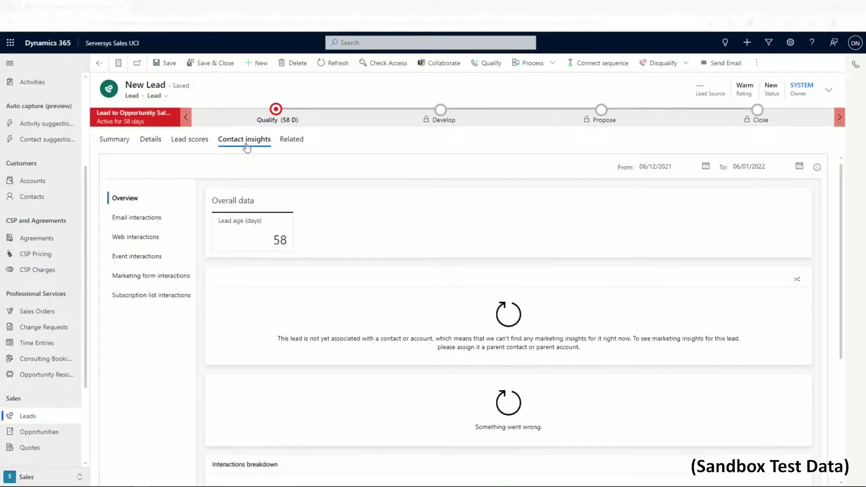
pyautogui.click(171, 222)
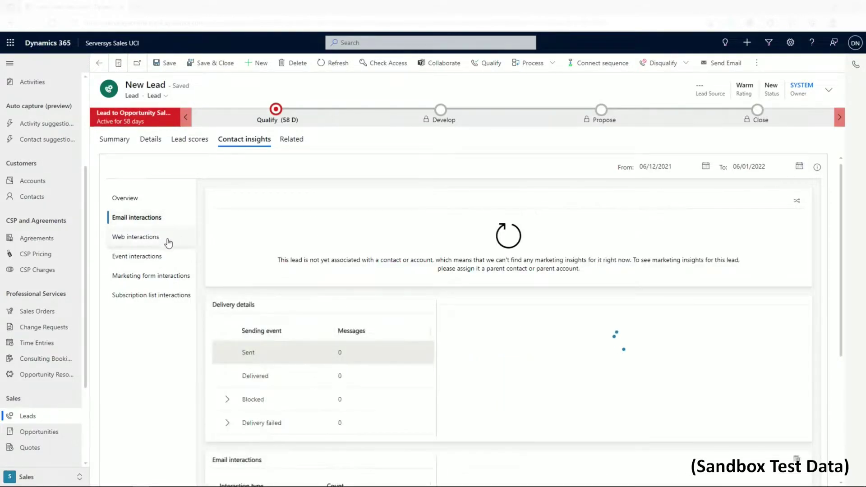
pyautogui.click(167, 243)
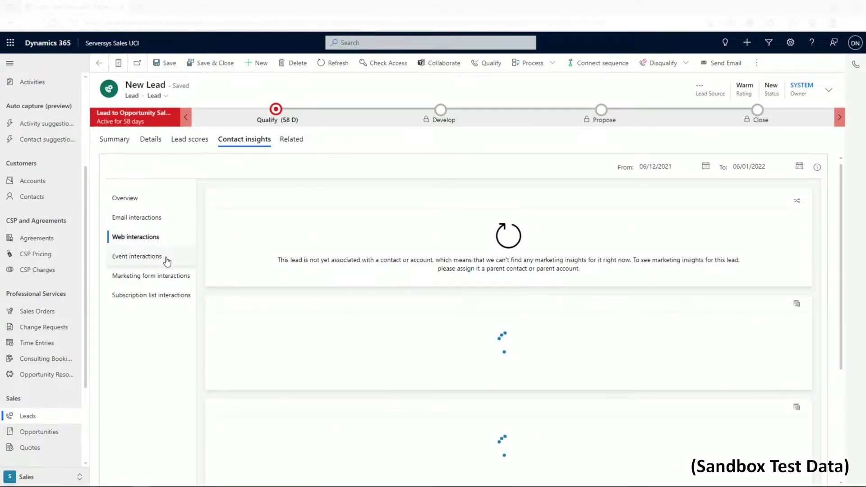
pyautogui.click(167, 261)
pyautogui.click(168, 280)
pyautogui.click(175, 299)
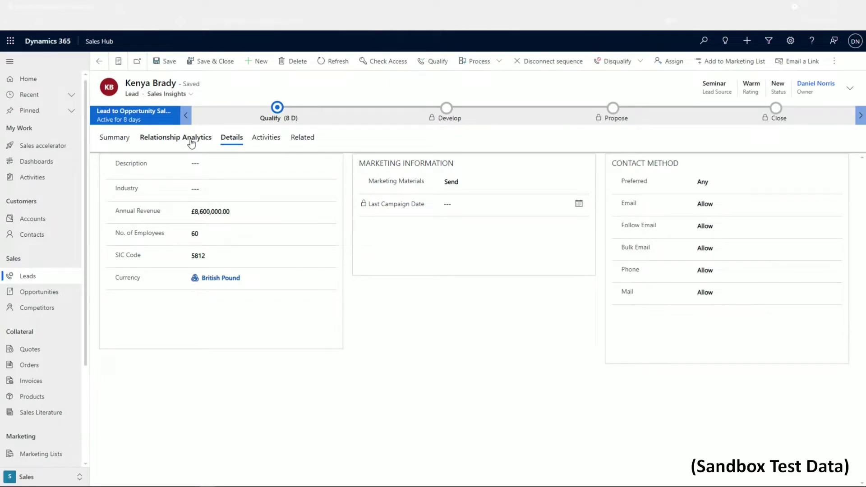
pyautogui.click(302, 140)
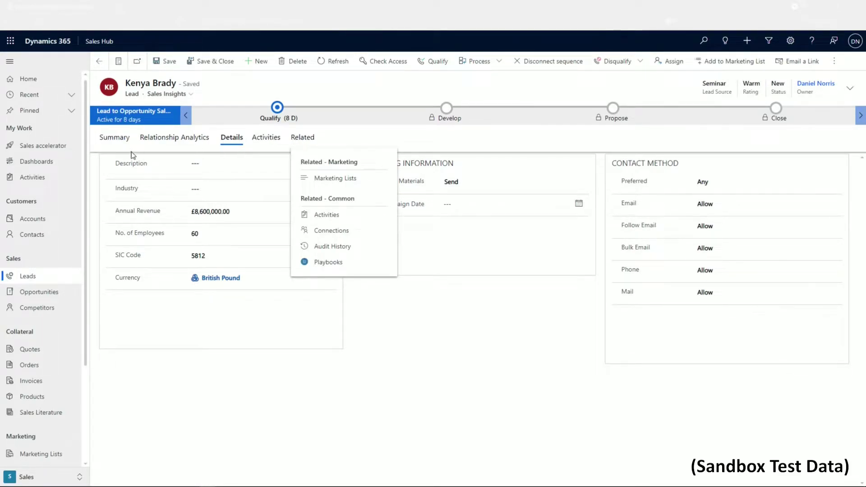
# - Return to the lead's summary and check its lead score breakdown
pyautogui.click(115, 139)
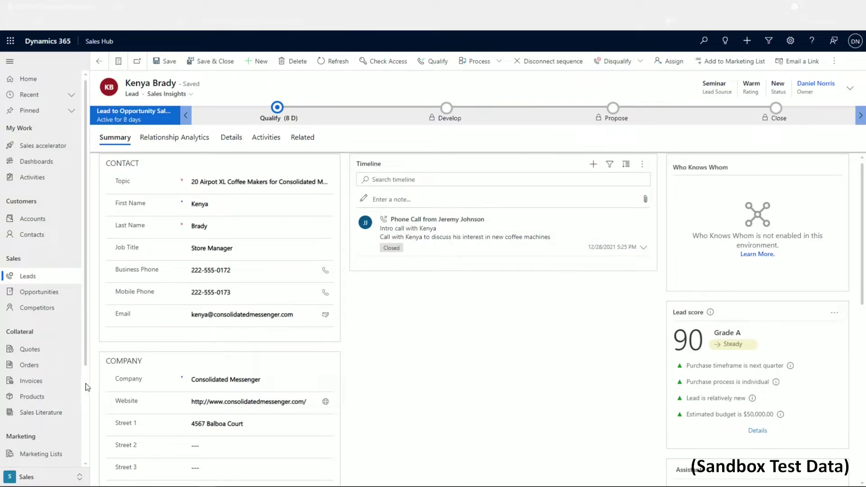
pyautogui.scroll(-2, 87, 387)
pyautogui.scroll(-1, 805, 348)
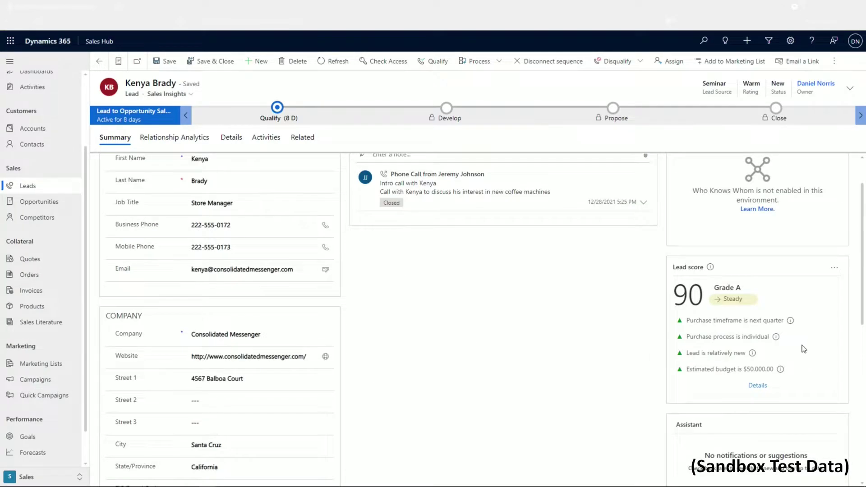
pyautogui.click(759, 386)
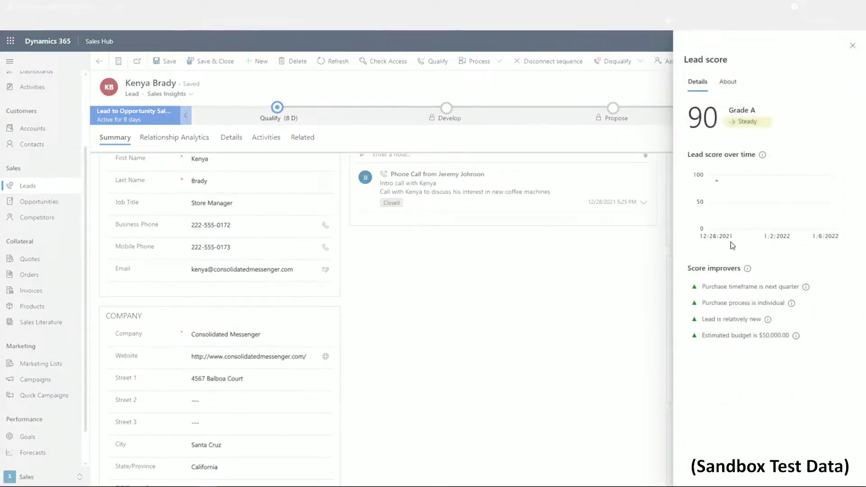
pyautogui.moveTo(766, 311)
pyautogui.click(853, 47)
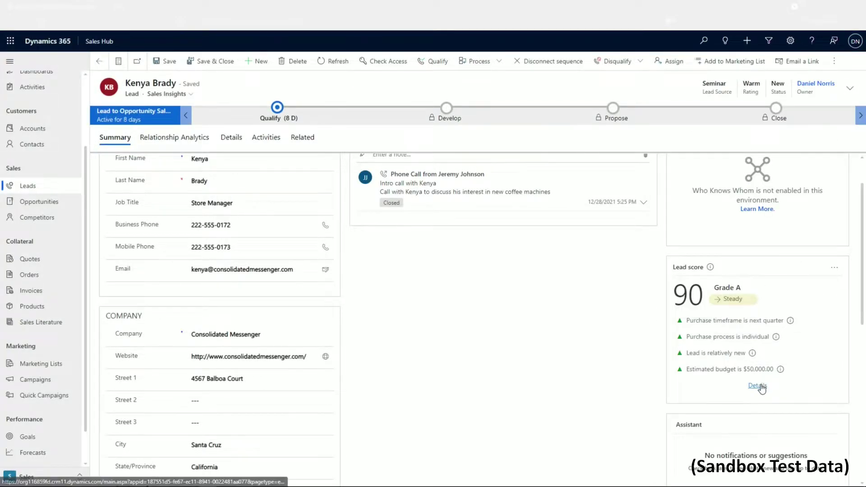
# - Scroll through the rest of the lead form, then go to the open opportunities list
pyautogui.scroll(-3, 763, 386)
pyautogui.scroll(-1, 772, 393)
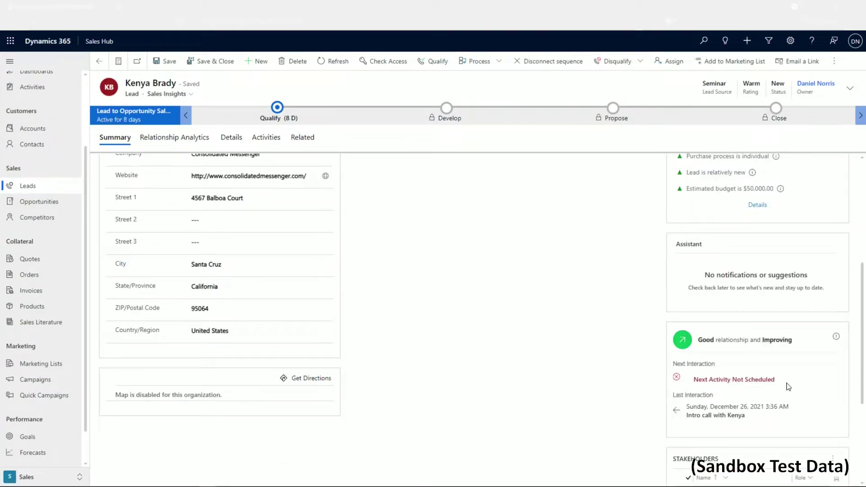
pyautogui.moveTo(831, 338)
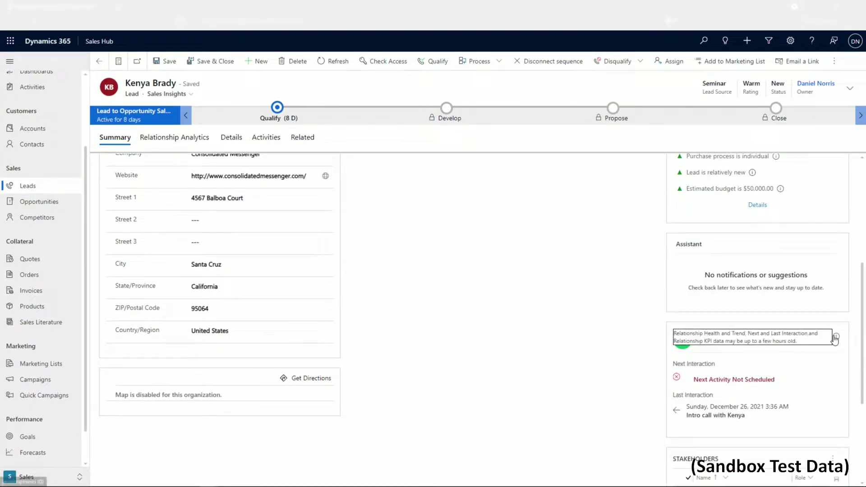
pyautogui.scroll(-4, 638, 333)
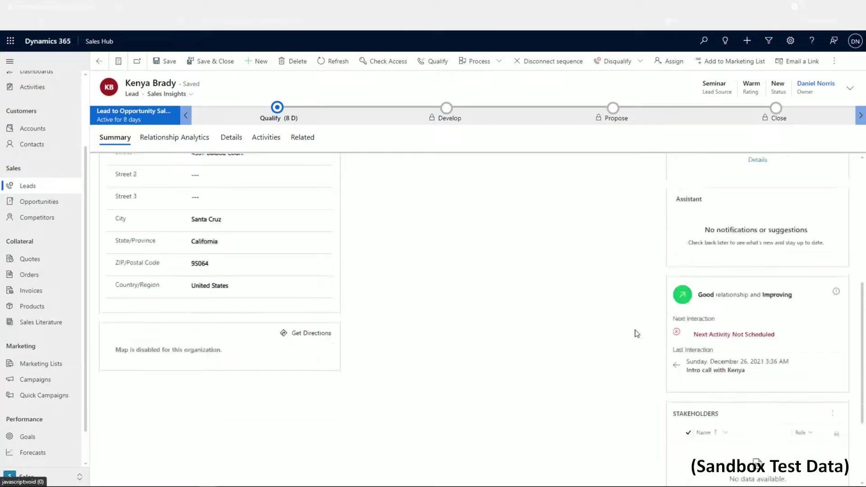
pyautogui.scroll(8, 610, 321)
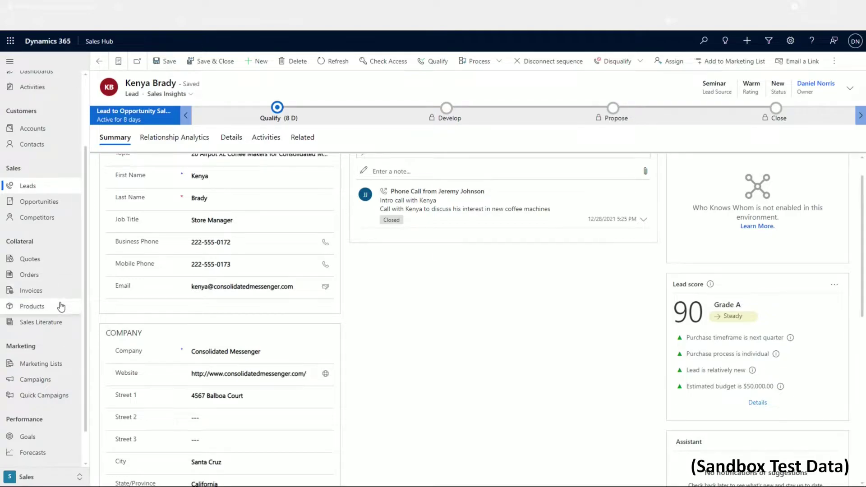
pyautogui.click(41, 202)
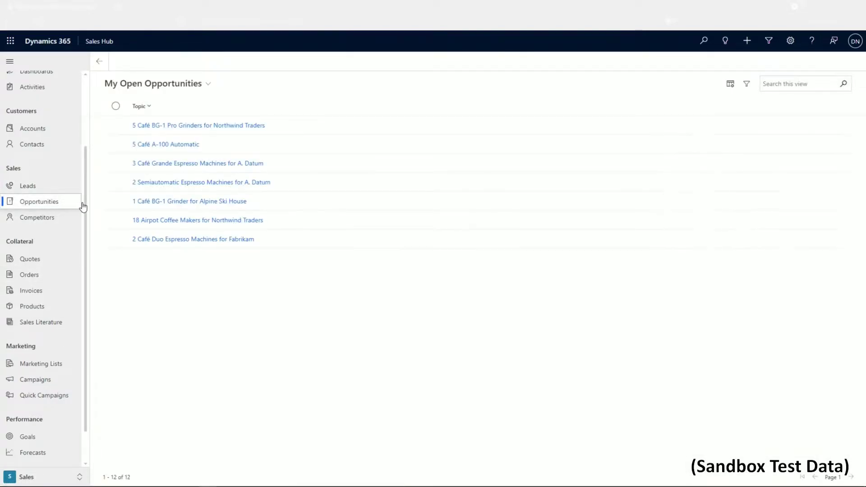
# - Open the 5 Café BG-1 Pro Grinders opportunity and tick then untick its Café BG-1 product line
pyautogui.click(202, 130)
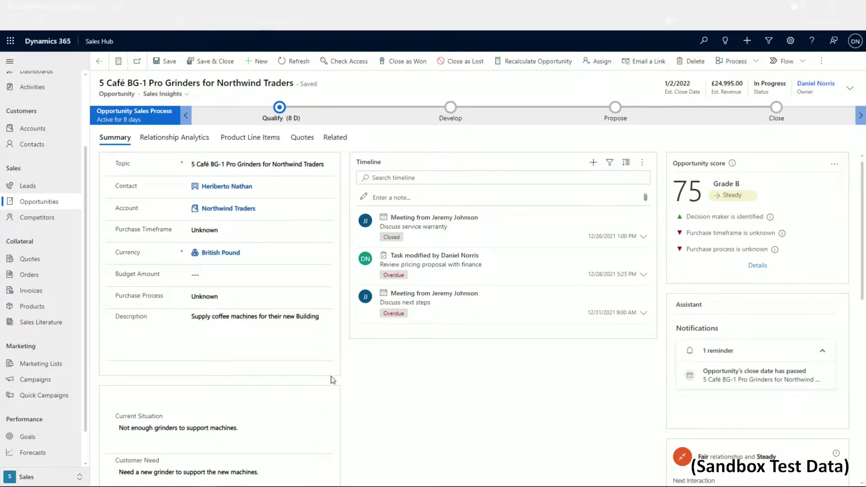
pyautogui.scroll(-5, 334, 380)
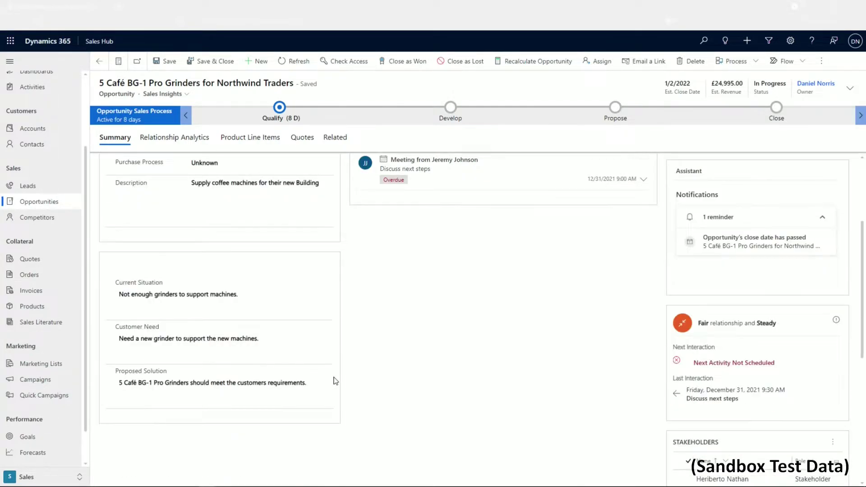
pyautogui.scroll(5, 336, 381)
pyautogui.click(251, 137)
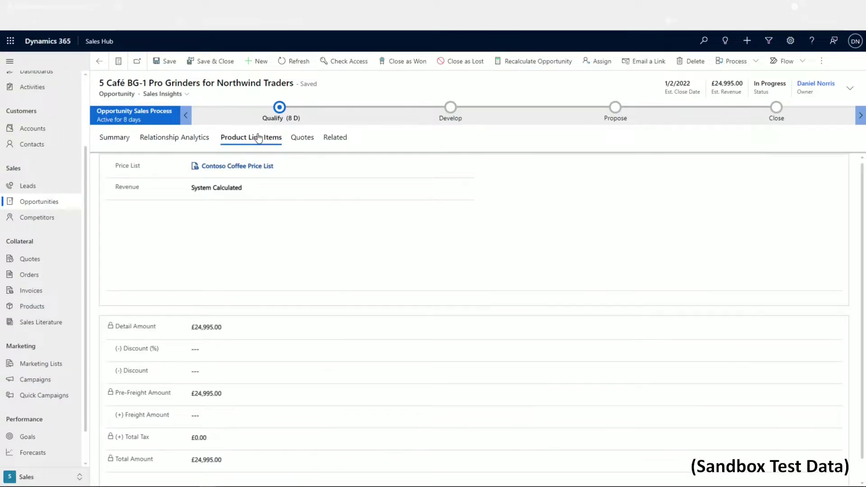
pyautogui.click(131, 249)
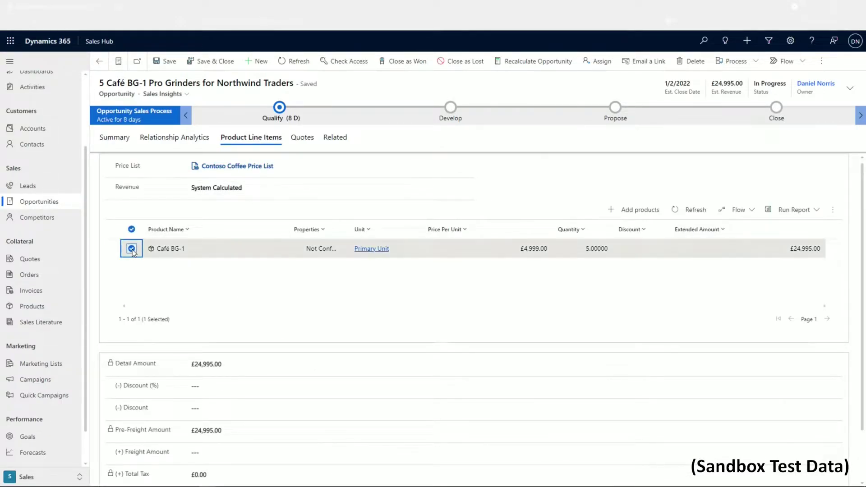
pyautogui.click(132, 249)
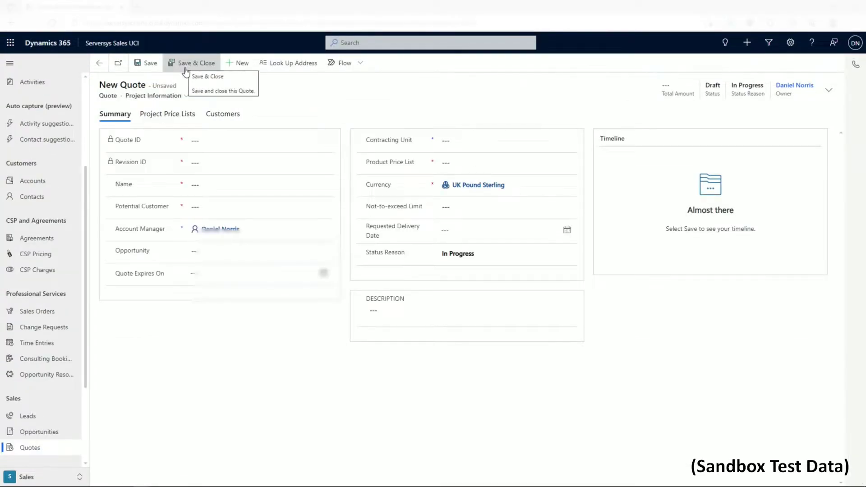
# - Fill the quote name from the saved autofill suggestion and try the potential customer lookup
pyautogui.click(208, 187)
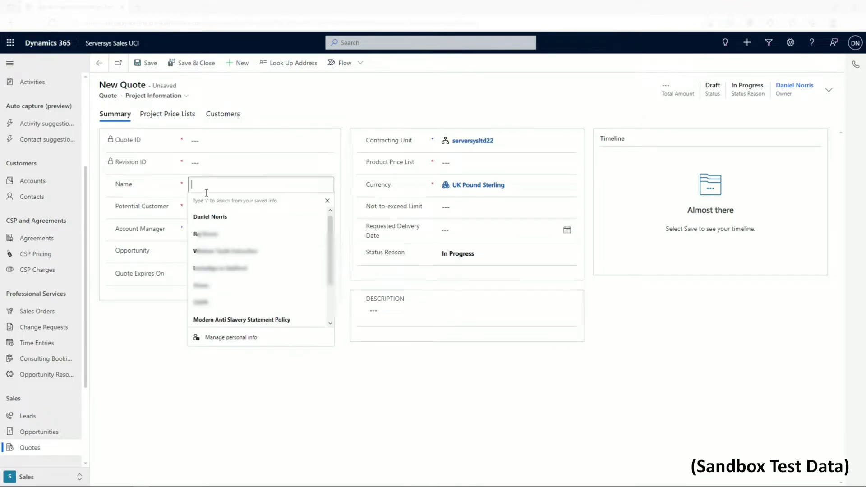
pyautogui.click(203, 215)
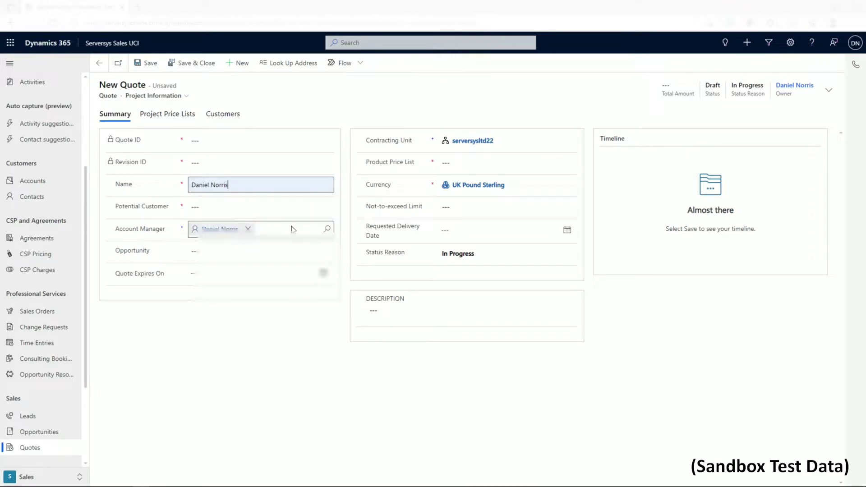
pyautogui.click(293, 206)
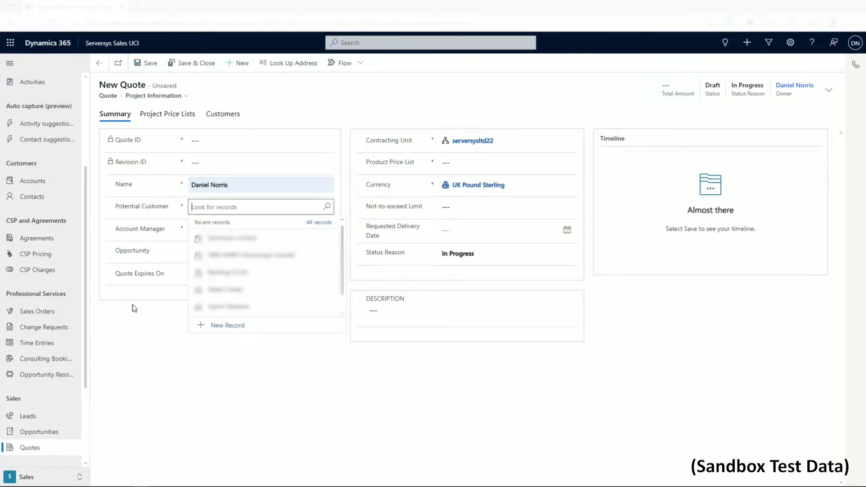
pyautogui.click(225, 246)
# - Browse the opportunity, expiry date and price list fields without choosing anything, then go to Orders
pyautogui.click(182, 332)
pyautogui.click(215, 275)
pyautogui.click(159, 323)
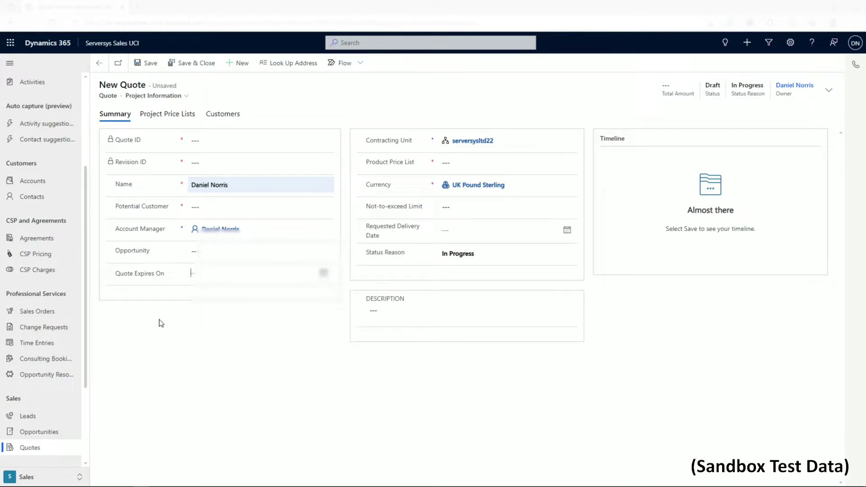
pyautogui.click(445, 161)
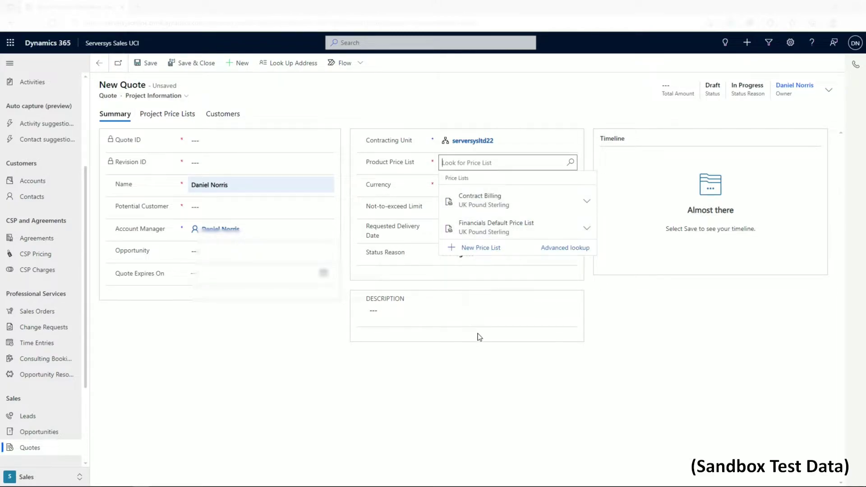
pyautogui.click(575, 382)
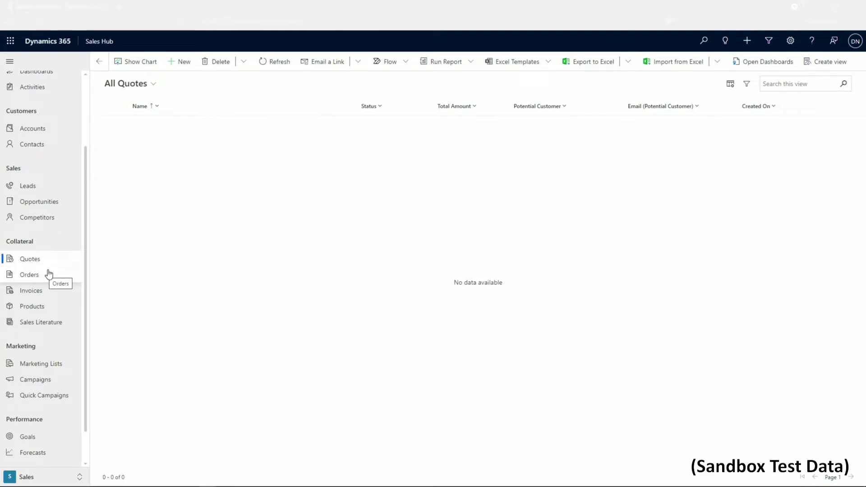
pyautogui.click(48, 273)
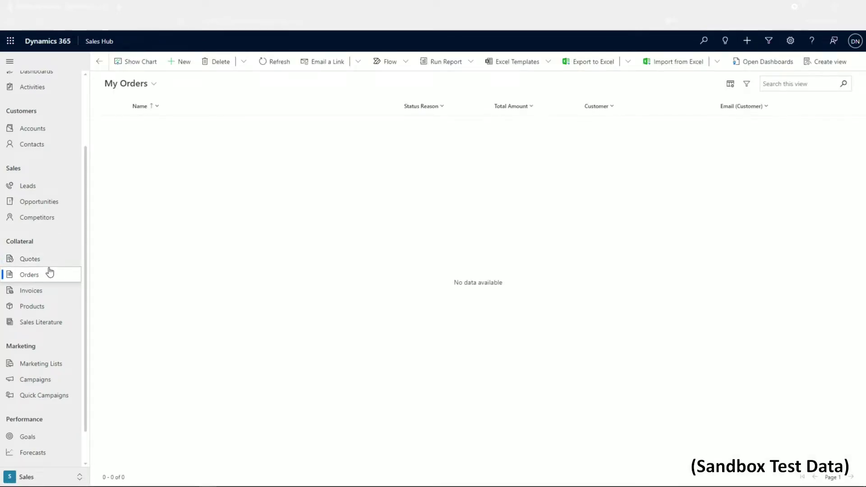
# - Switch to All Orders and start a new order using the Contoso Coffee Price List
pyautogui.click(131, 83)
pyautogui.click(120, 148)
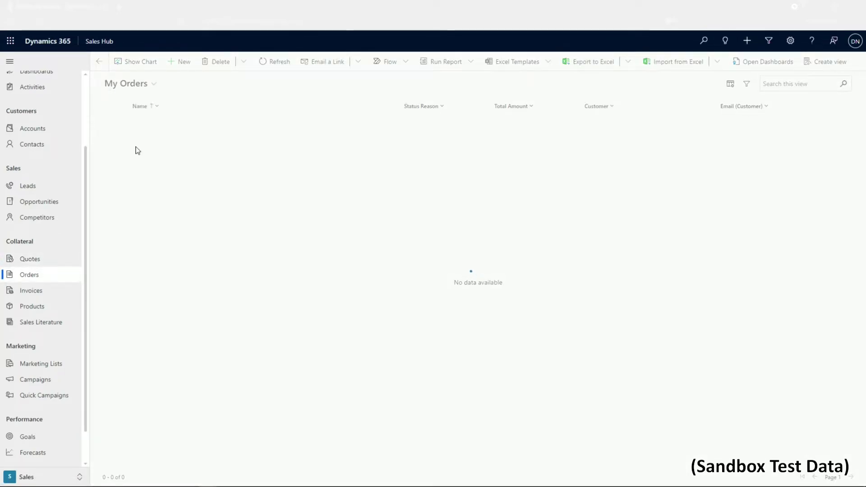
pyautogui.click(192, 72)
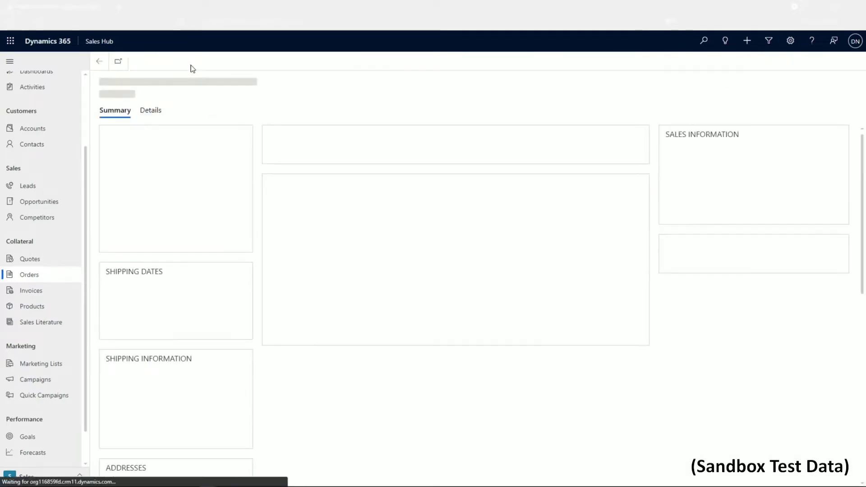
pyautogui.click(150, 182)
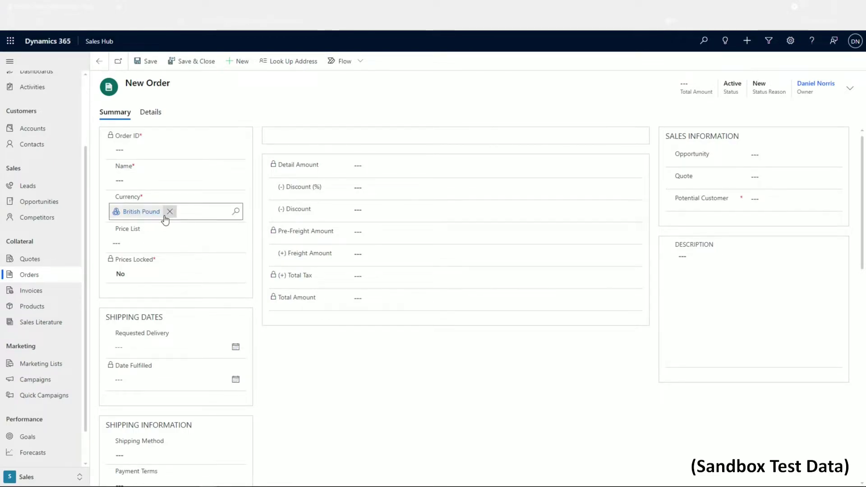
pyautogui.click(164, 243)
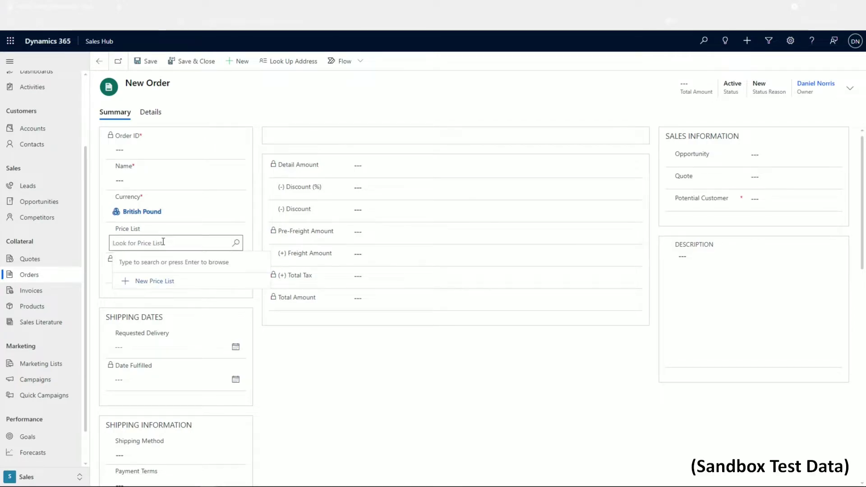
pyautogui.click(182, 280)
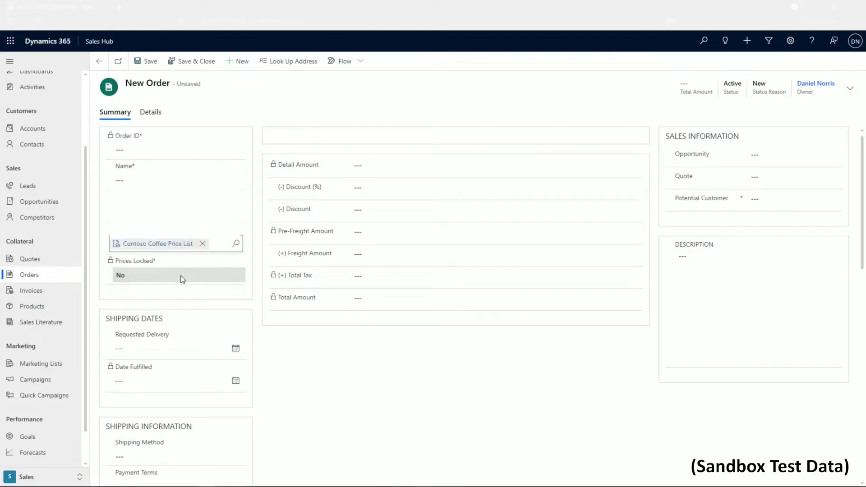
# - Leave the order name empty and link the order to the Café BG-1 Pro Grinders opportunity
pyautogui.click(149, 179)
pyautogui.click(245, 112)
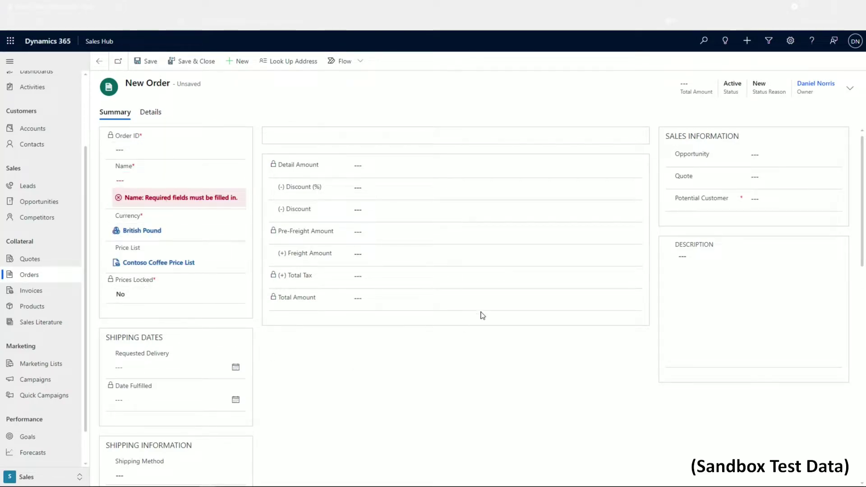
pyautogui.click(772, 156)
pyautogui.click(756, 190)
pyautogui.click(768, 176)
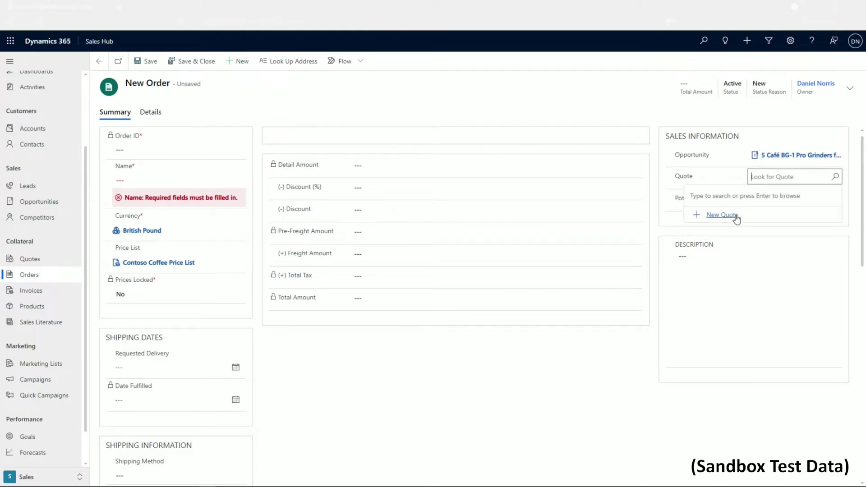
# - Quick-create a quote linked to the café grinder opportunity with A. Datum Corporation as customer
pyautogui.click(760, 214)
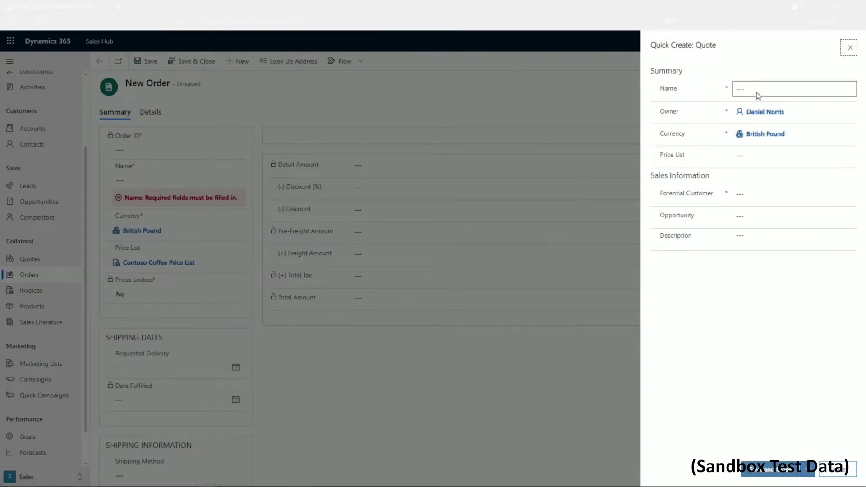
pyautogui.click(748, 194)
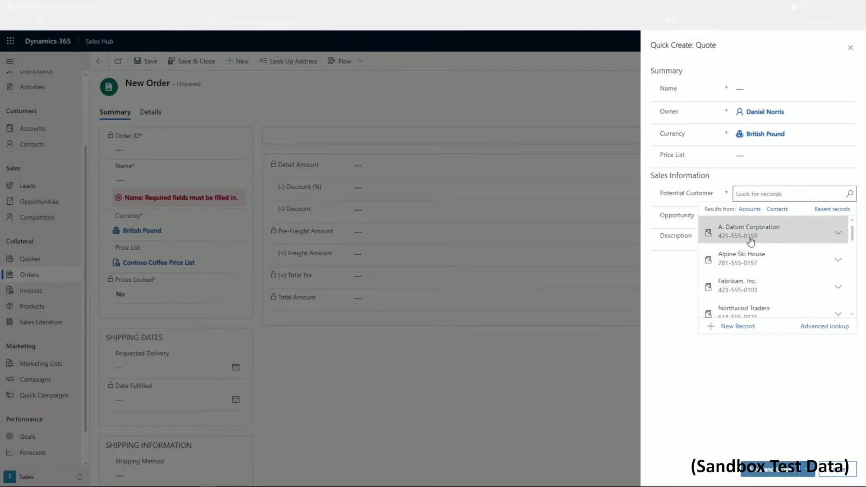
pyautogui.click(762, 217)
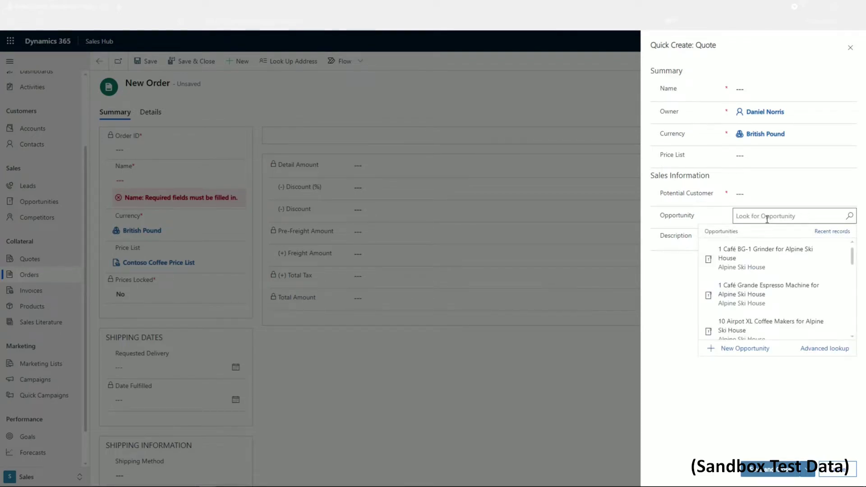
pyautogui.click(754, 255)
pyautogui.click(771, 195)
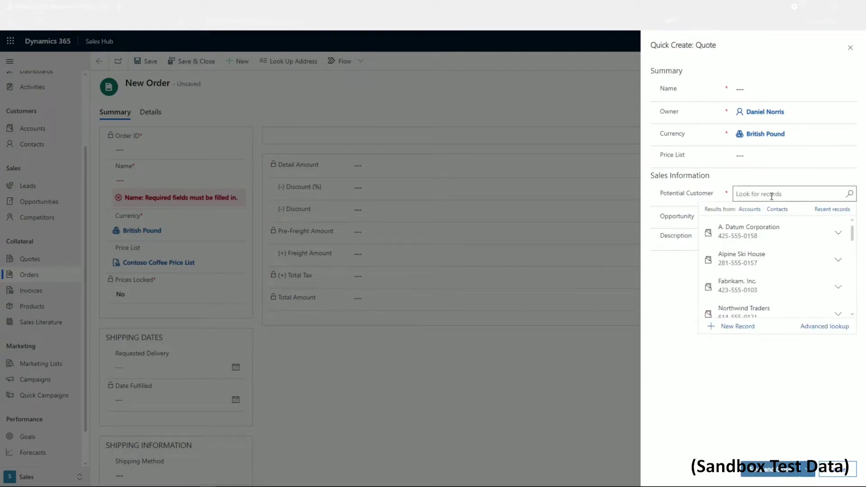
pyautogui.click(742, 226)
# - Name the quote 'Test' and save and close it
pyautogui.click(742, 90)
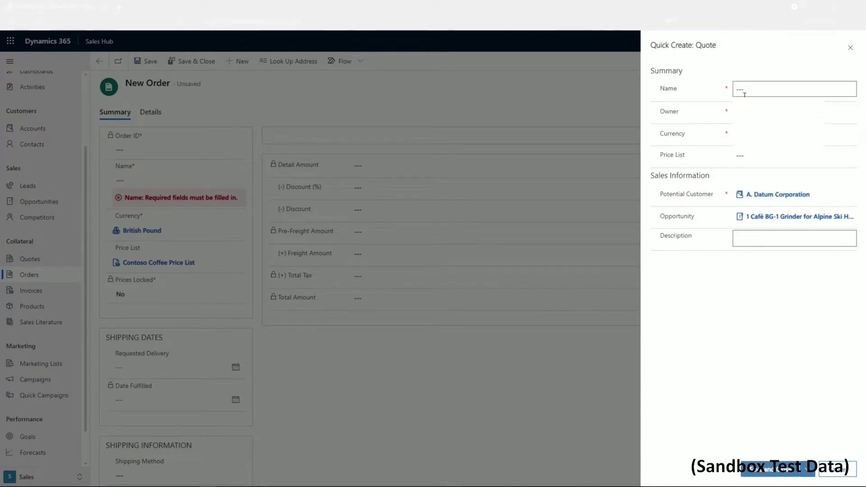
pyautogui.click(717, 86)
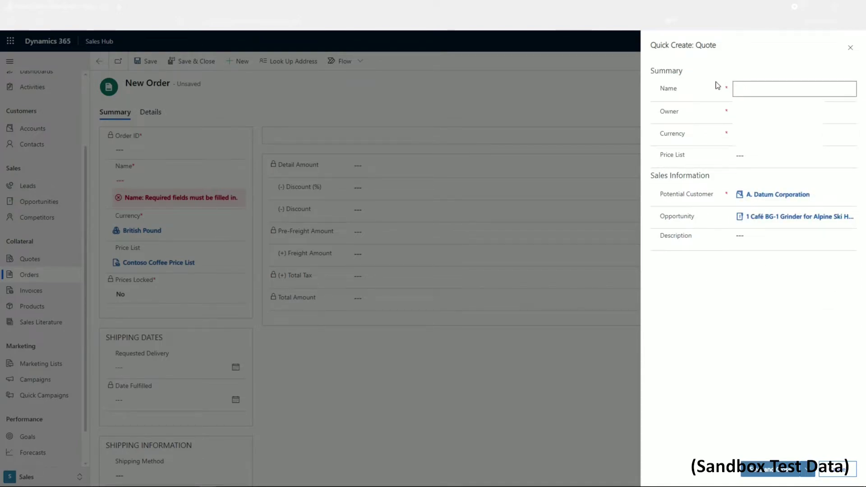
pyautogui.click(752, 90)
pyautogui.write('Test')
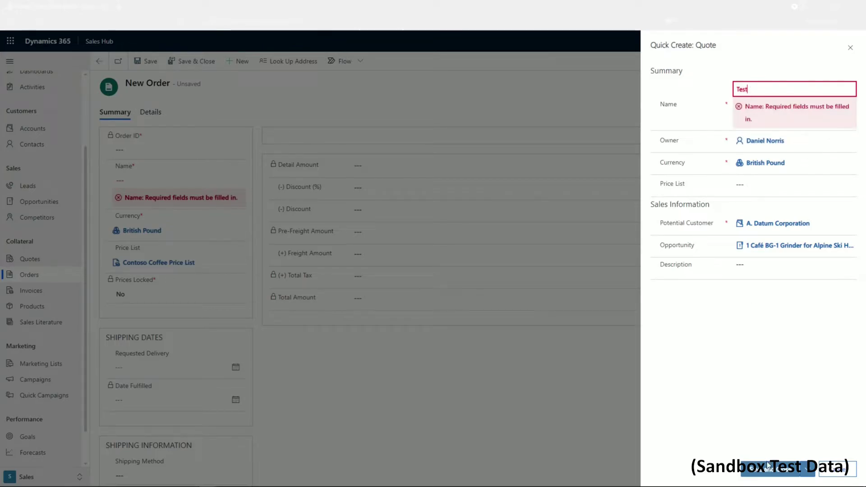
pyautogui.click(770, 469)
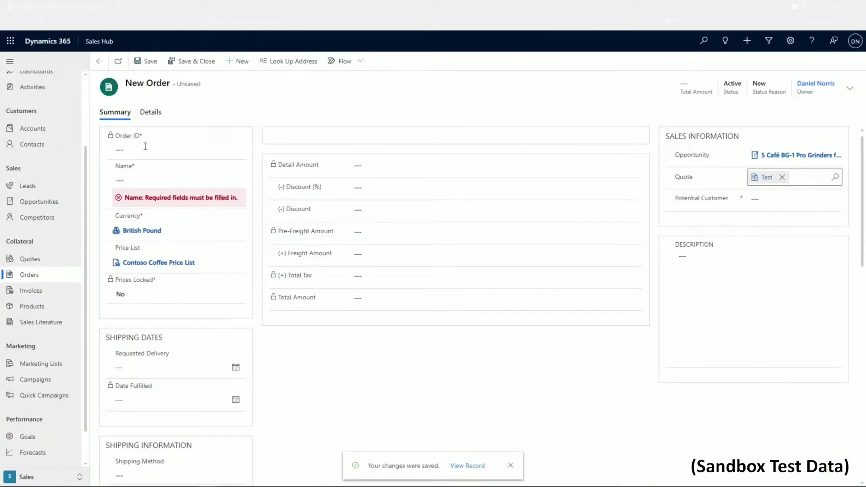
# - Name the new order 'ccc' and save it
pyautogui.click(135, 180)
pyautogui.click(135, 152)
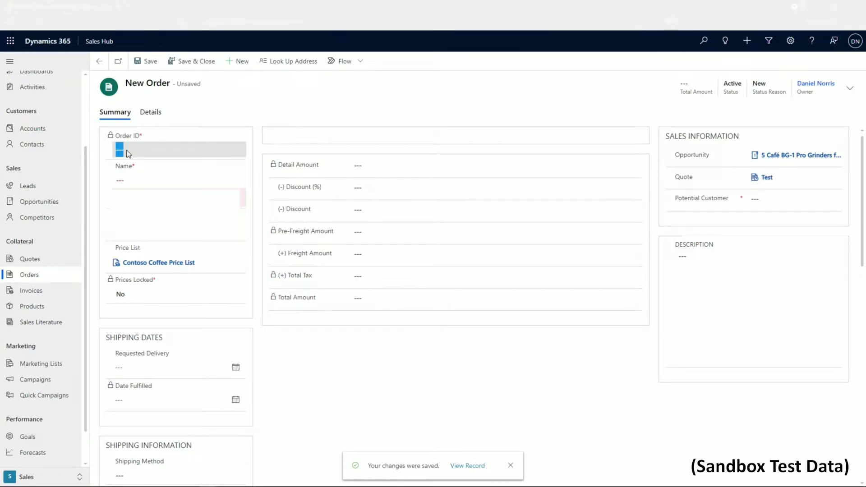
pyautogui.click(133, 176)
pyautogui.write('ccc')
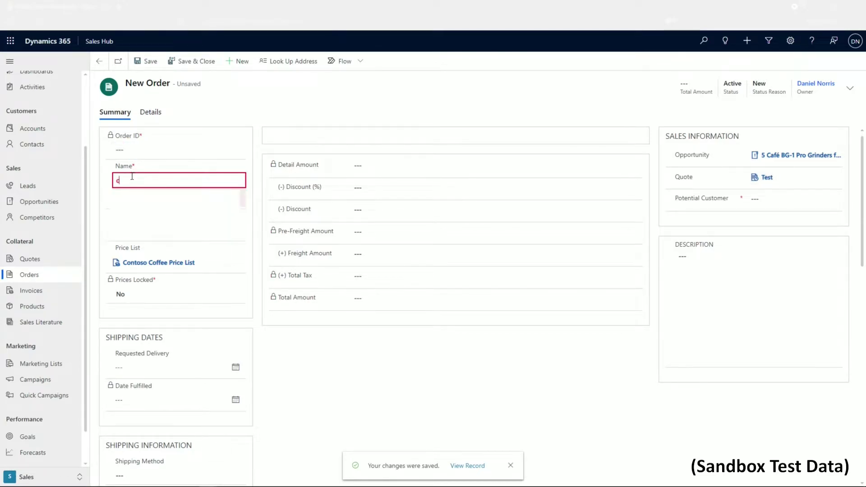
pyautogui.click(149, 66)
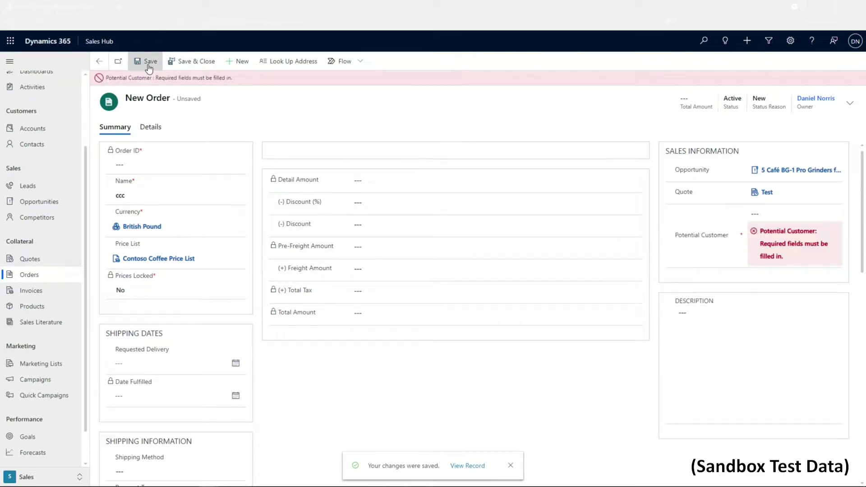
# - Set A. Datum Corporation as the order's potential customer and save again
pyautogui.doubleClick(127, 166)
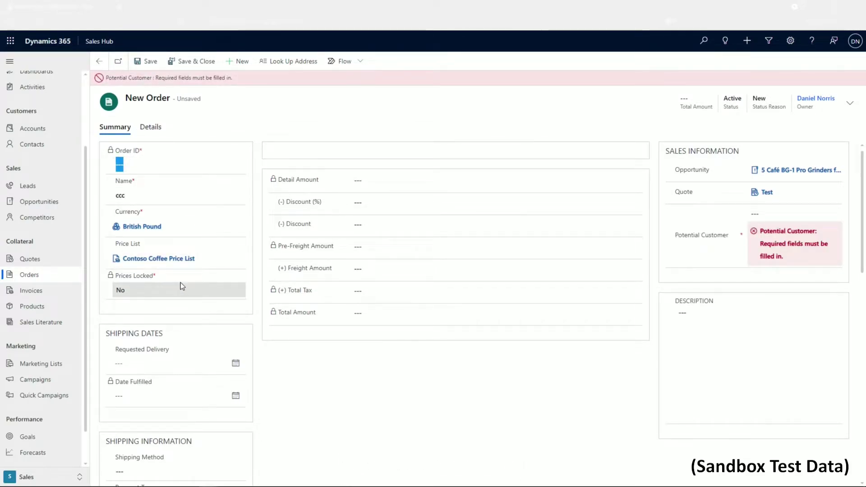
pyautogui.click(793, 229)
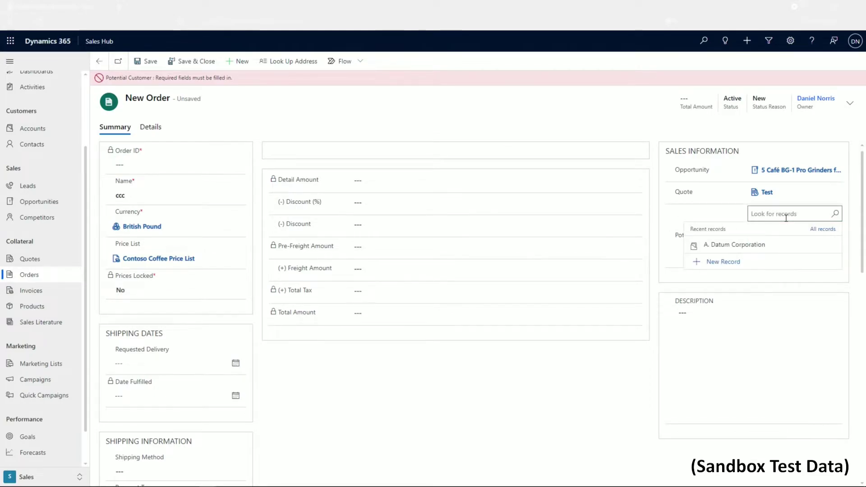
pyautogui.click(744, 255)
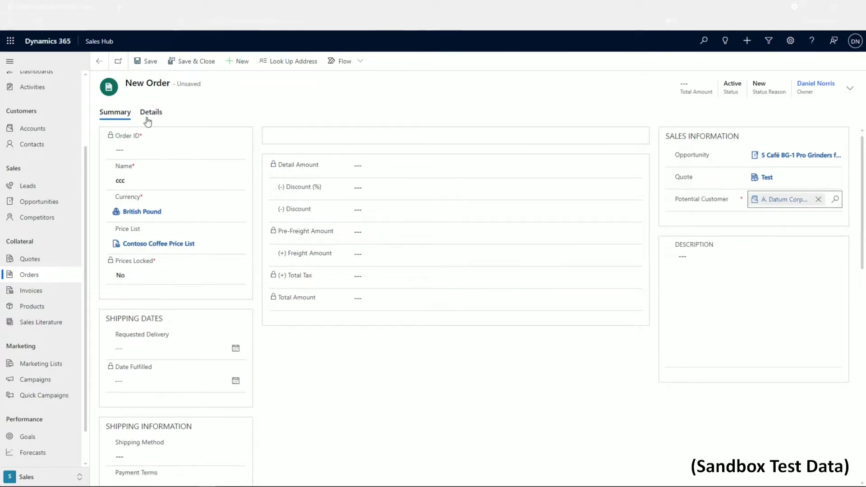
pyautogui.click(150, 62)
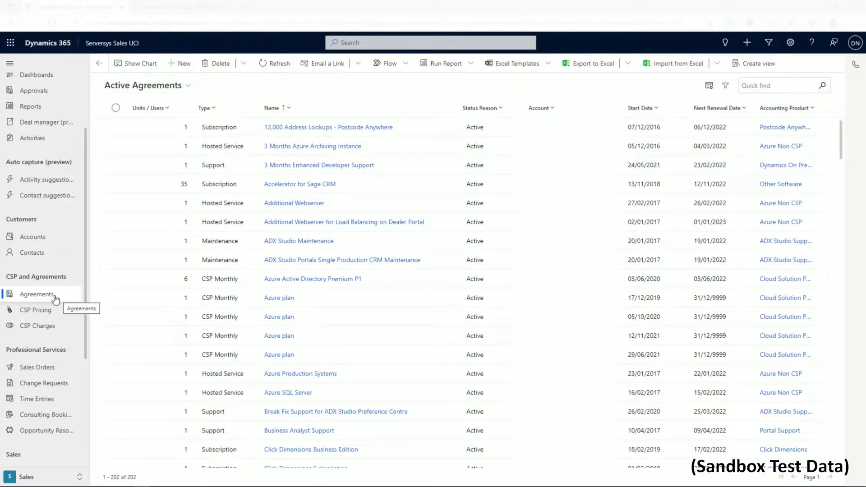
# - Create a new agreement, check its Commercials and Agreement Detail tabs, then go to Activities
pyautogui.click(180, 64)
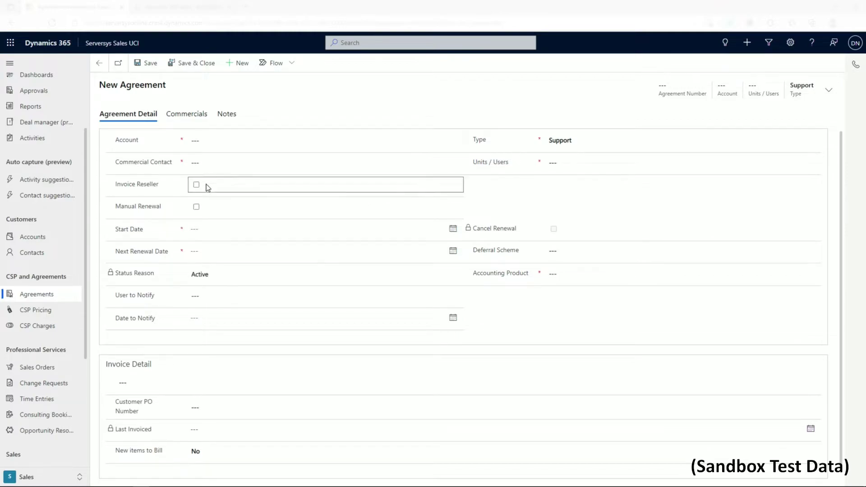
pyautogui.scroll(-1, 517, 283)
pyautogui.scroll(1, 431, 302)
pyautogui.click(185, 117)
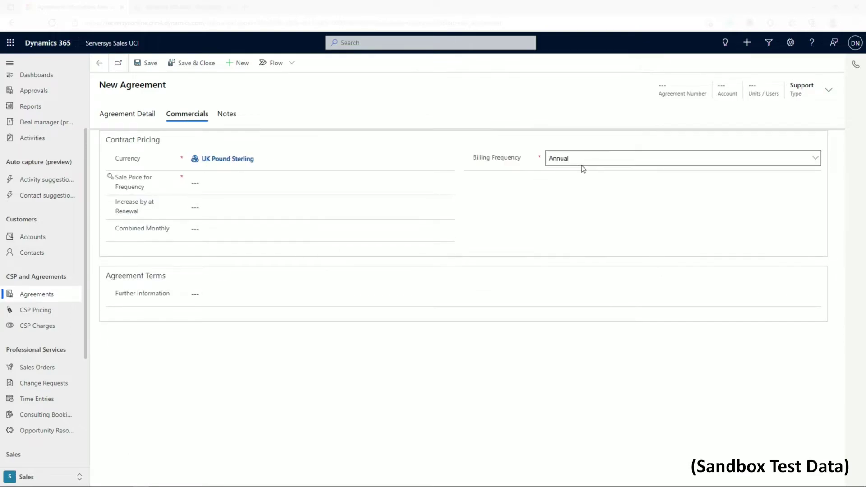
pyautogui.click(122, 116)
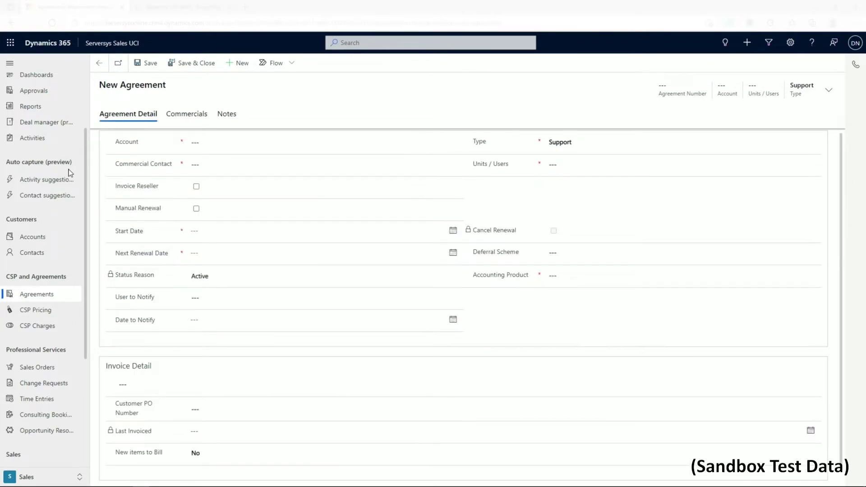
pyautogui.scroll(1, 70, 173)
pyautogui.click(40, 176)
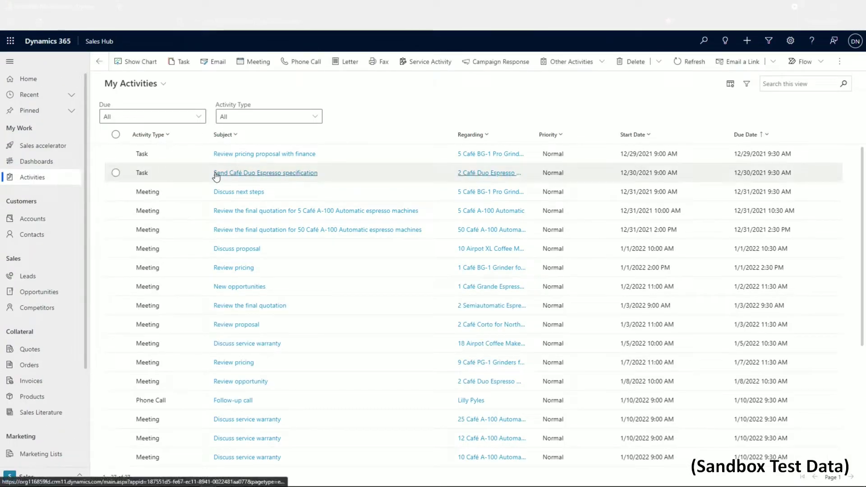
# - Change the activities view from My Activities to All Activities
pyautogui.click(163, 84)
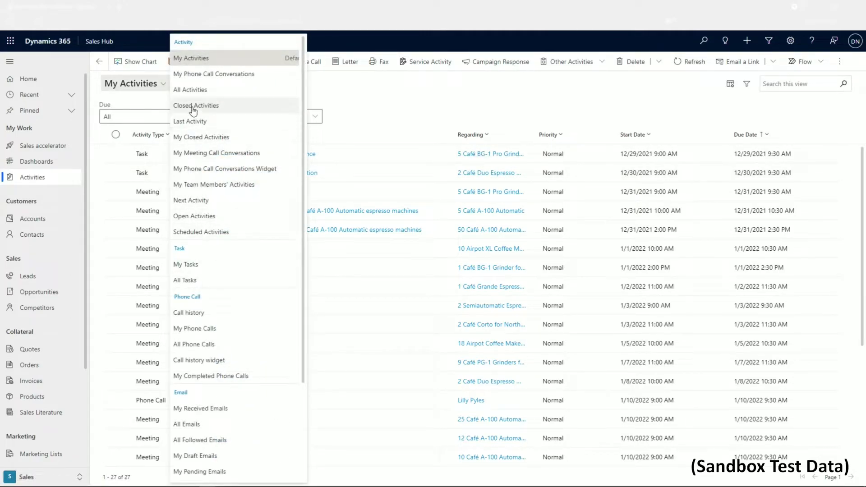
pyautogui.click(189, 93)
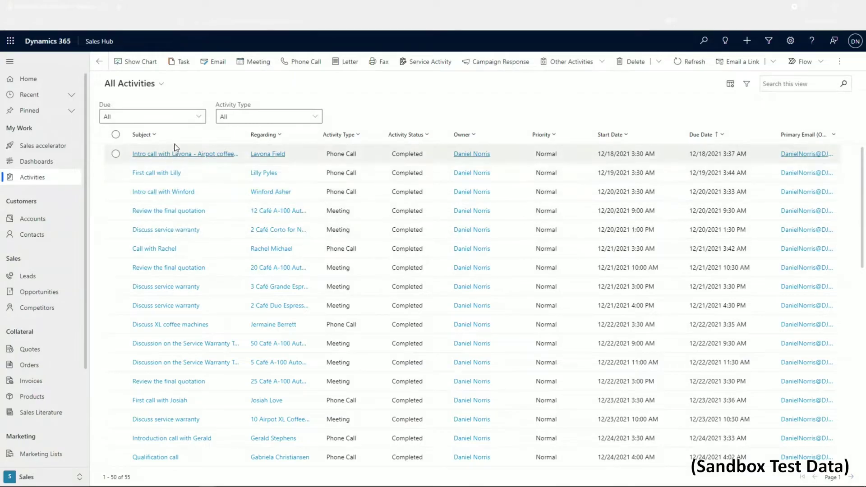
# - Log a phone call to a recent contact described 'Sales call required' and mark it complete
pyautogui.click(304, 71)
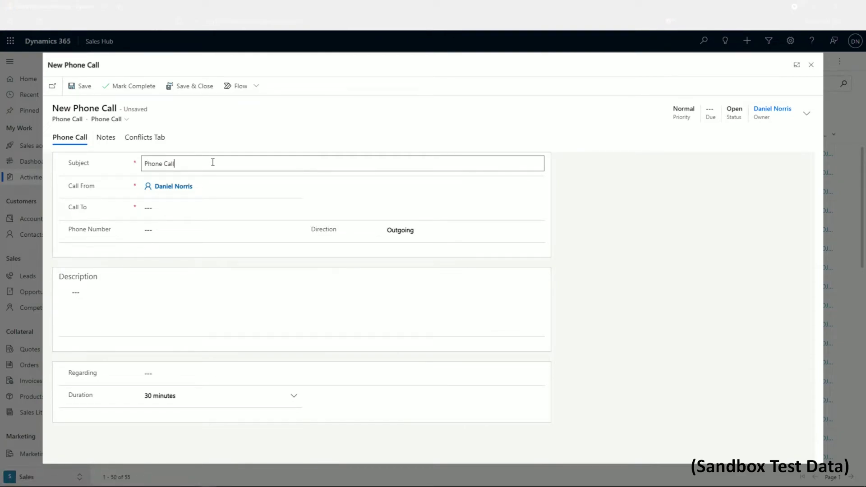
pyautogui.click(176, 208)
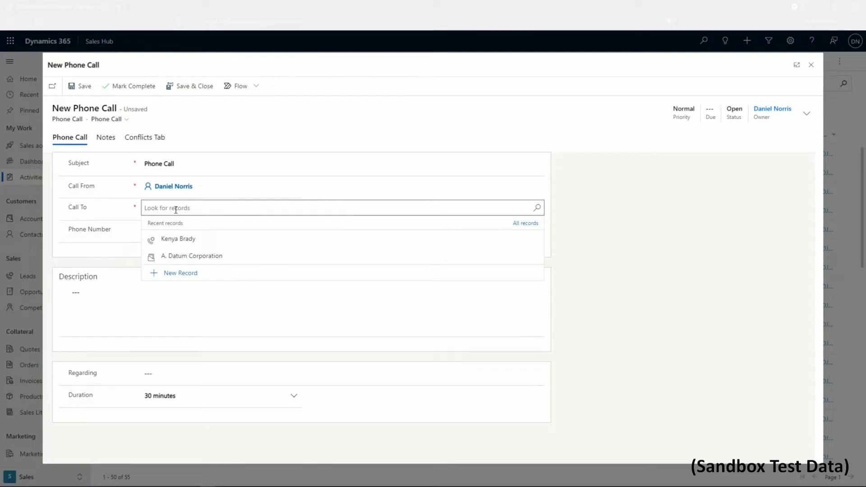
pyautogui.click(179, 241)
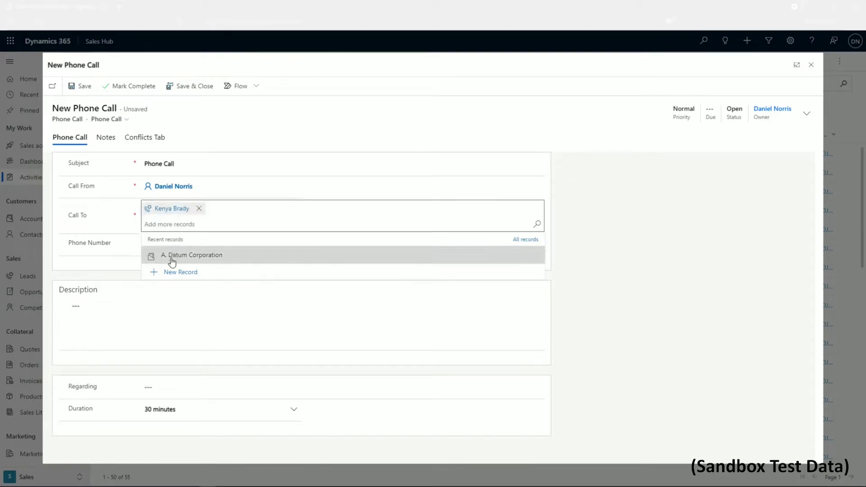
pyautogui.click(173, 307)
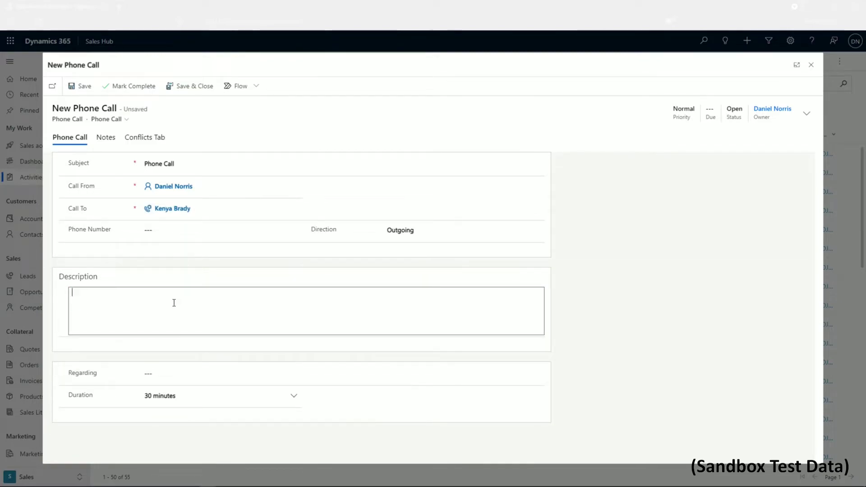
pyautogui.write('Sales call required')
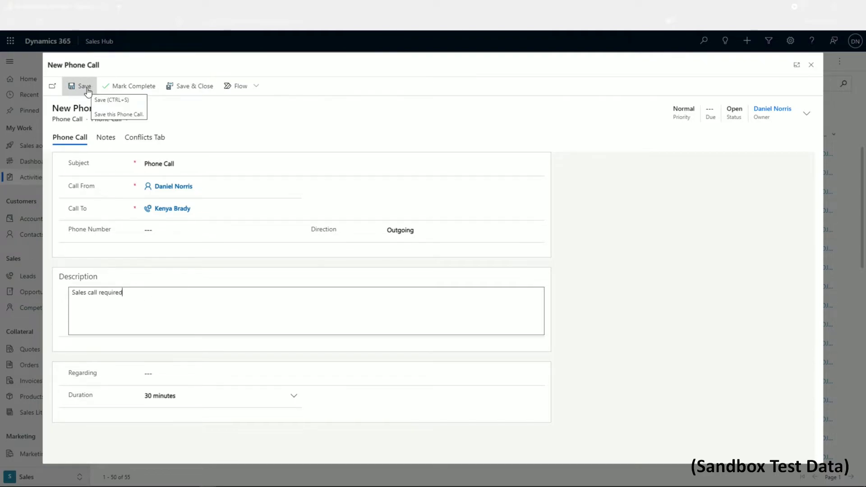
pyautogui.click(120, 89)
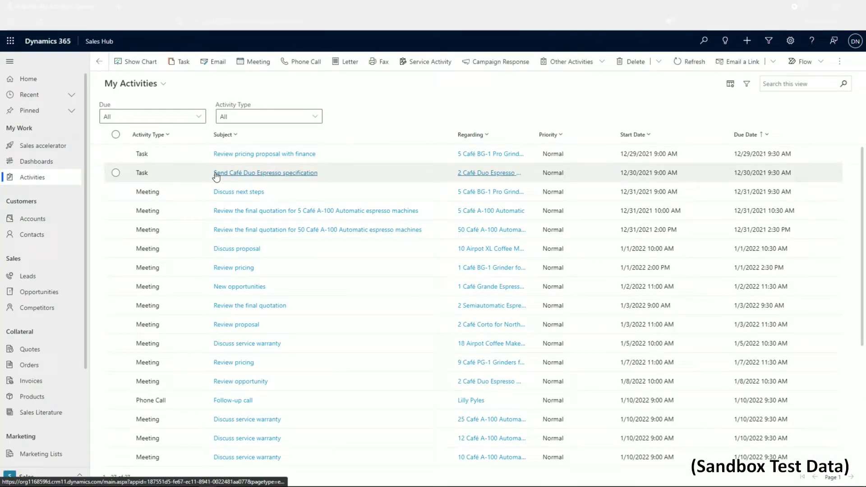
# - Switch the activities list from My Activities to the All Activities view
pyautogui.click(164, 85)
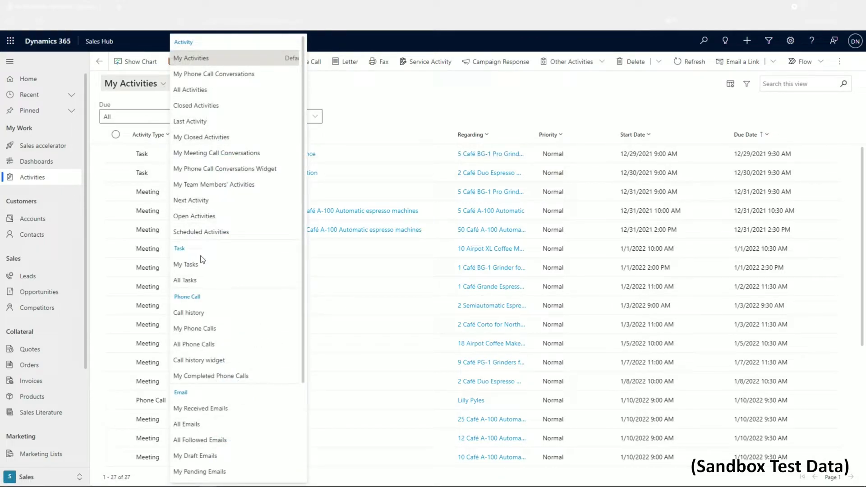
pyautogui.click(189, 92)
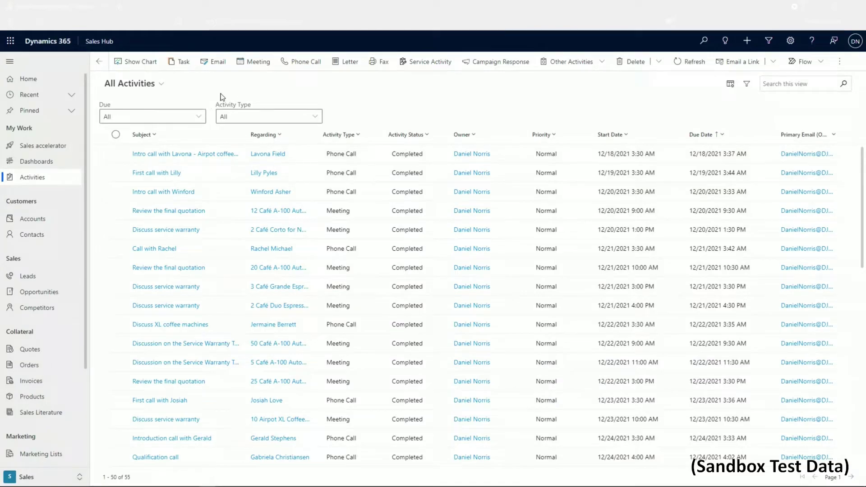
# - Log a new phone call to a recent contact with a sales-call description and save it
pyautogui.click(304, 63)
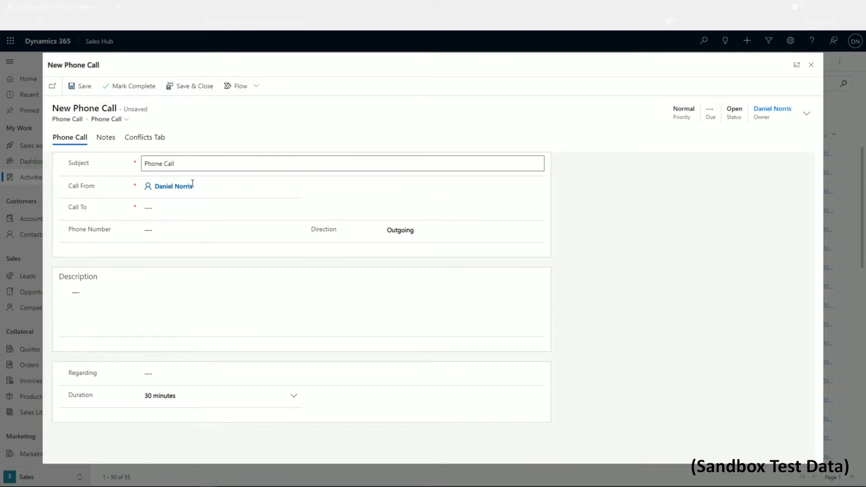
pyautogui.click(176, 209)
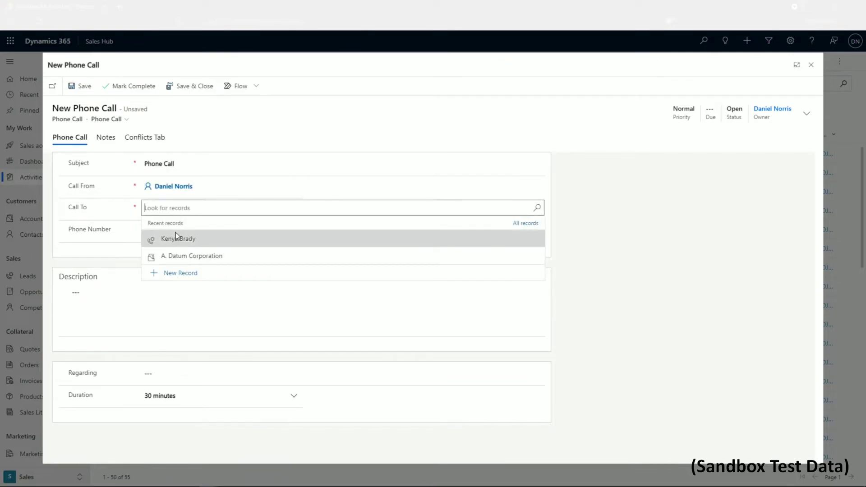
pyautogui.click(180, 238)
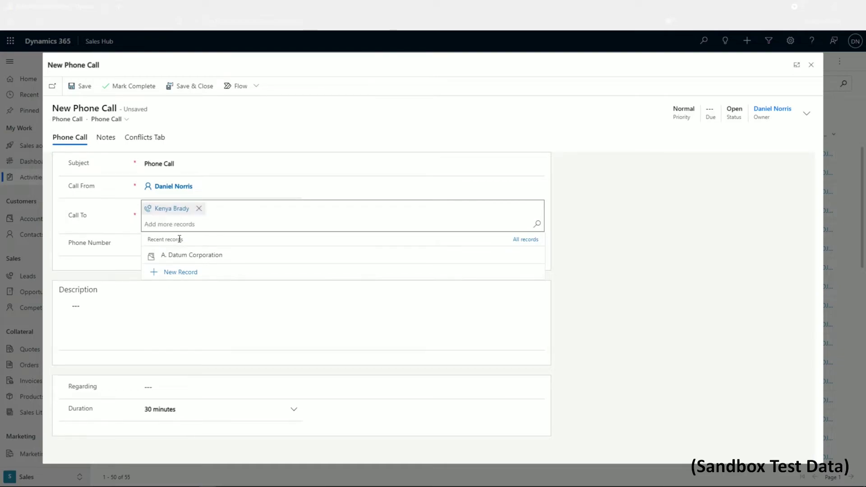
pyautogui.click(173, 310)
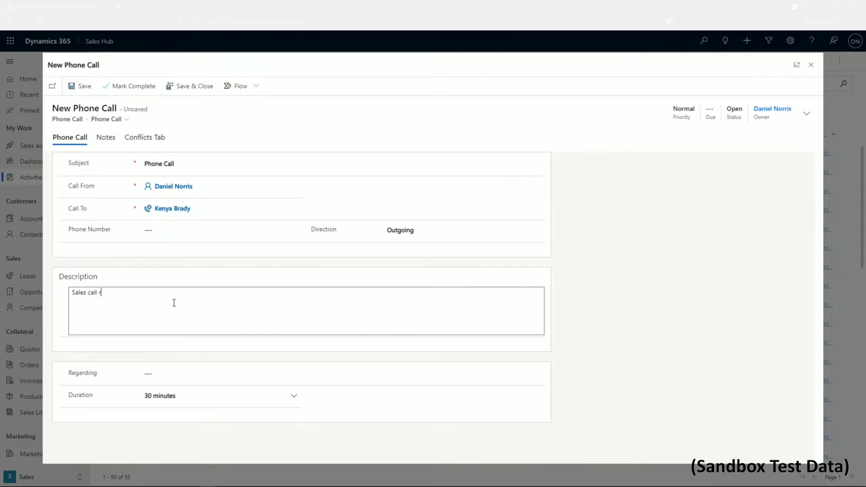
pyautogui.click(89, 91)
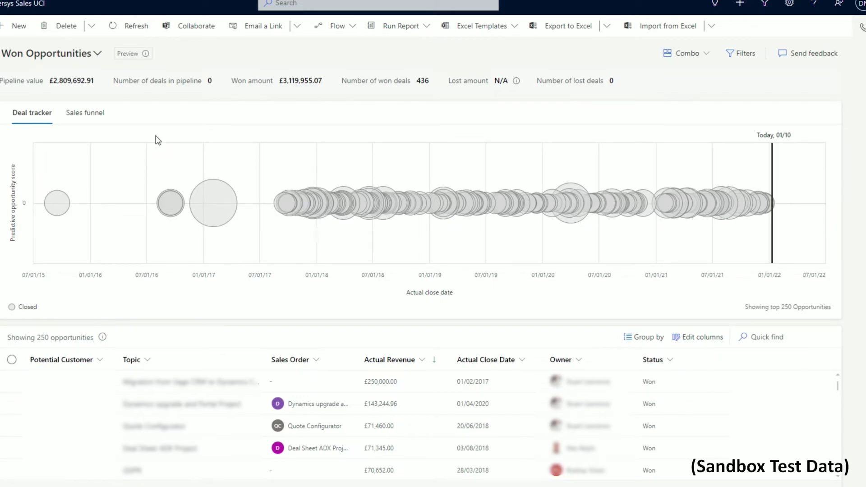
pyautogui.moveTo(207, 200)
pyautogui.moveTo(285, 207)
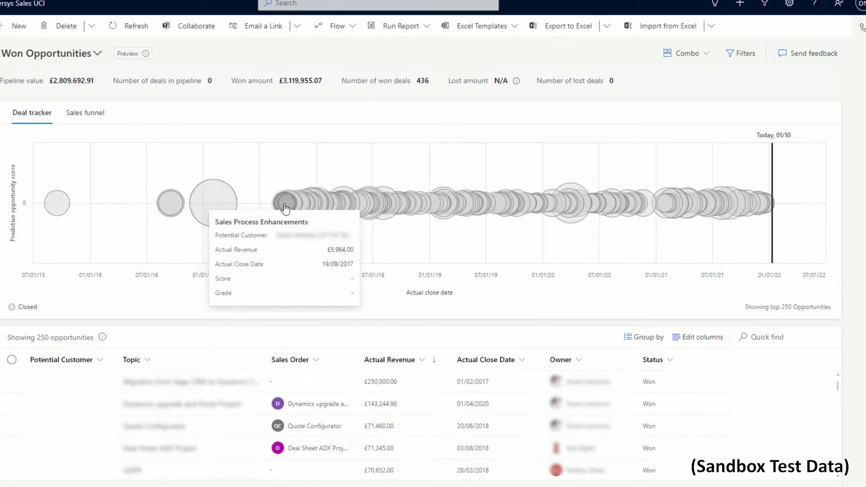
pyautogui.moveTo(359, 199)
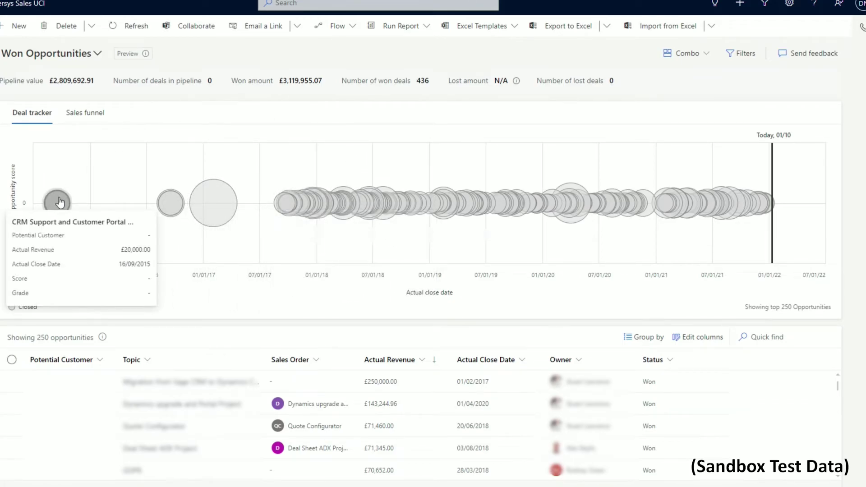
pyautogui.moveTo(172, 204)
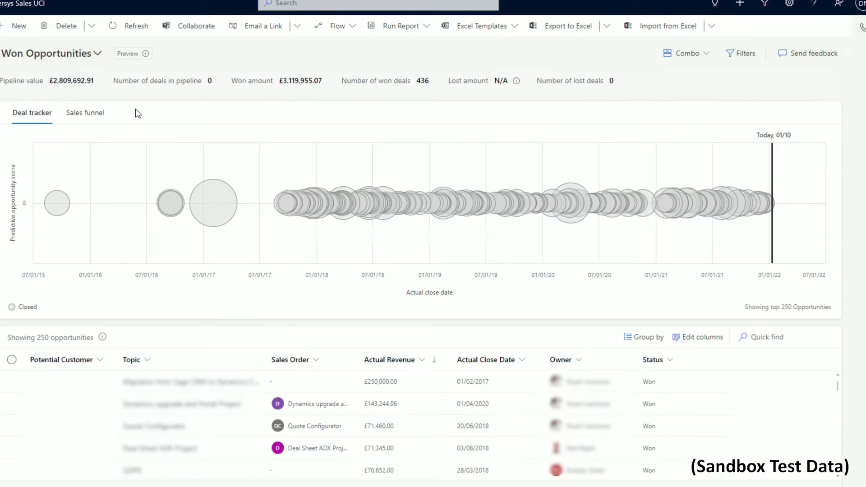
# - Switch the opportunities list from Won Opportunities to the All Opportunities view
pyautogui.click(65, 55)
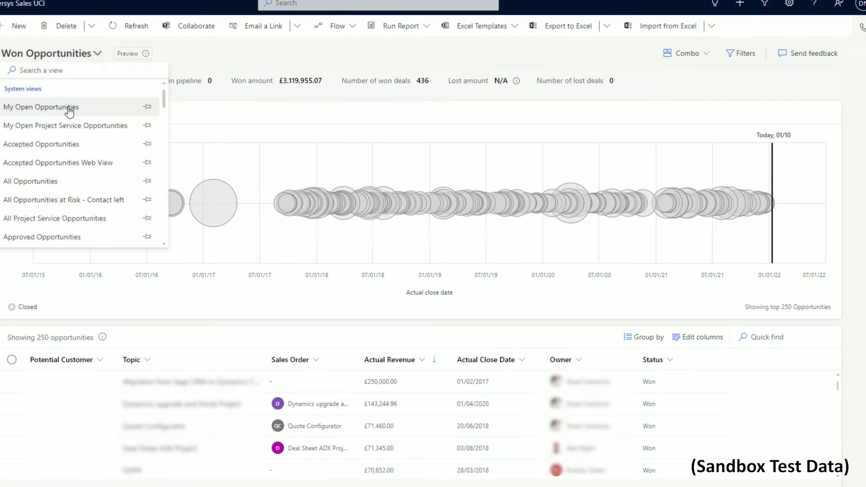
pyautogui.click(35, 182)
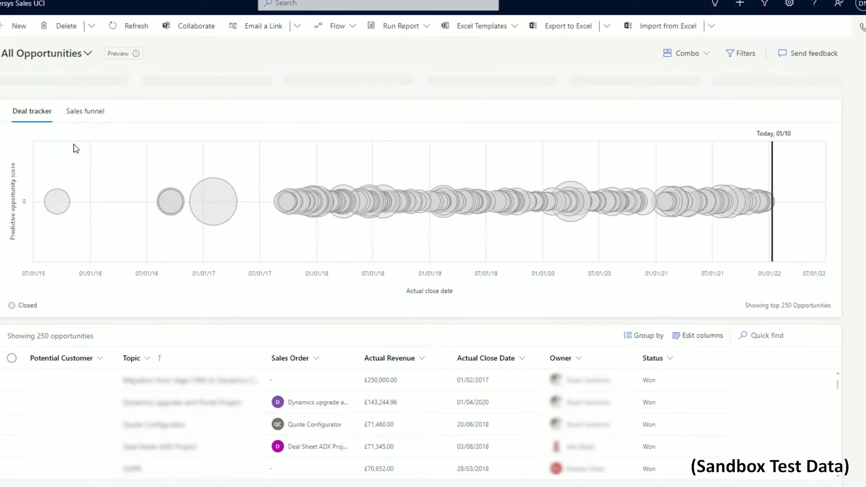
pyautogui.click(49, 53)
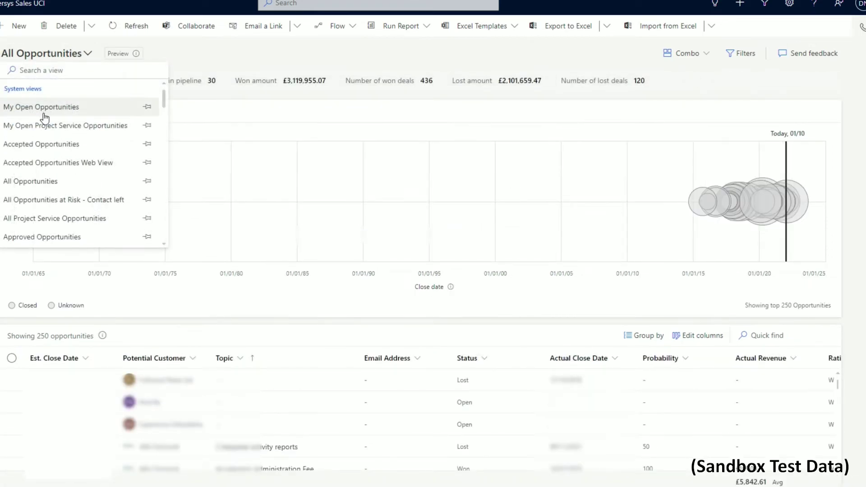
pyautogui.click(37, 183)
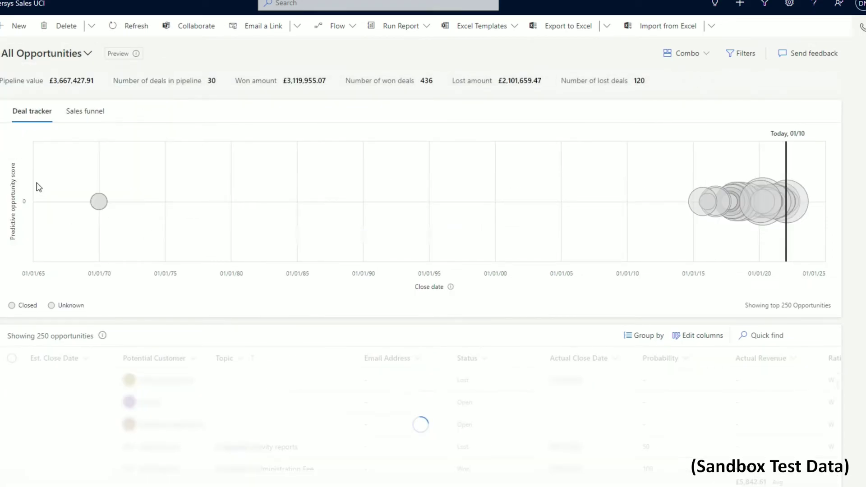
pyautogui.click(52, 63)
pyautogui.click(736, 66)
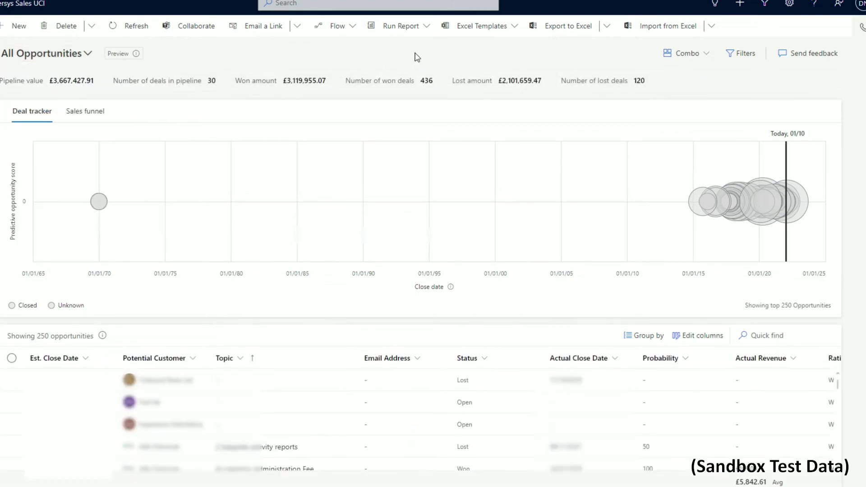
# - Browse the list/combo layout choices and the opportunity view list without changing either
pyautogui.click(705, 54)
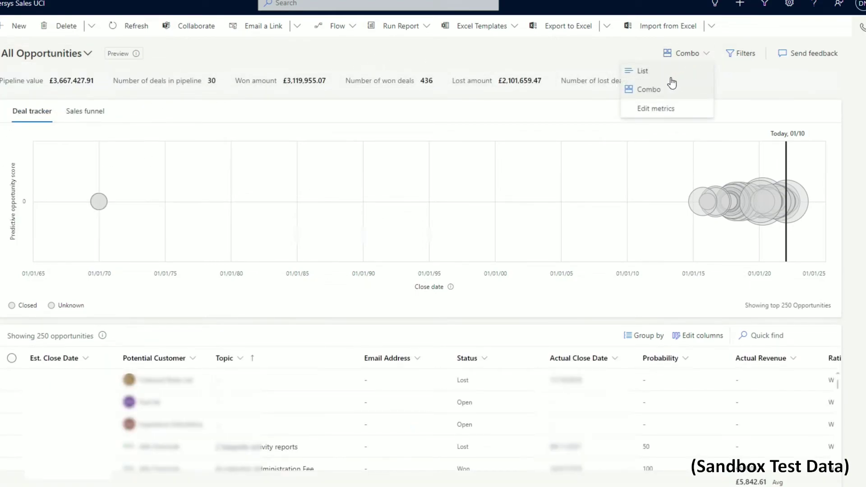
pyautogui.click(785, 81)
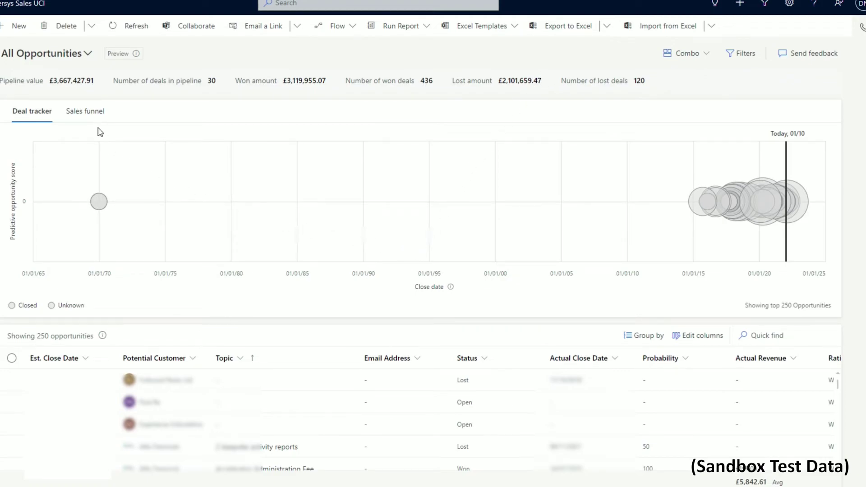
pyautogui.click(72, 54)
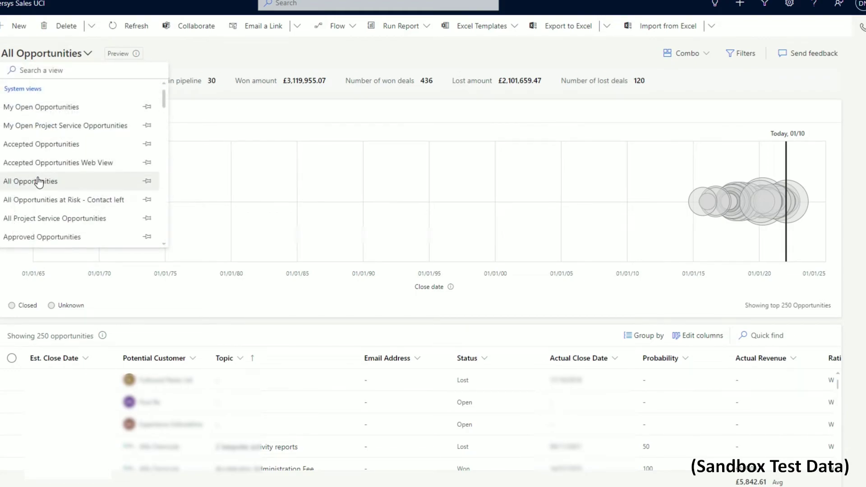
pyautogui.scroll(-5, 38, 182)
pyautogui.scroll(-6, 51, 186)
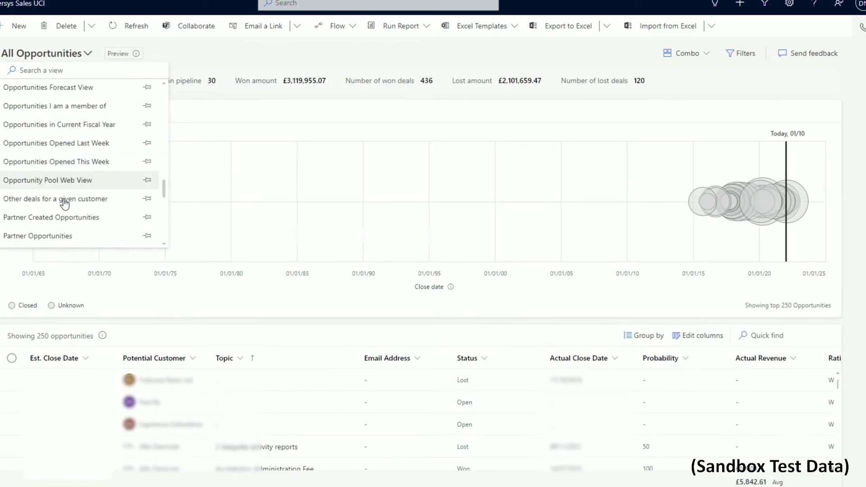
pyautogui.click(225, 164)
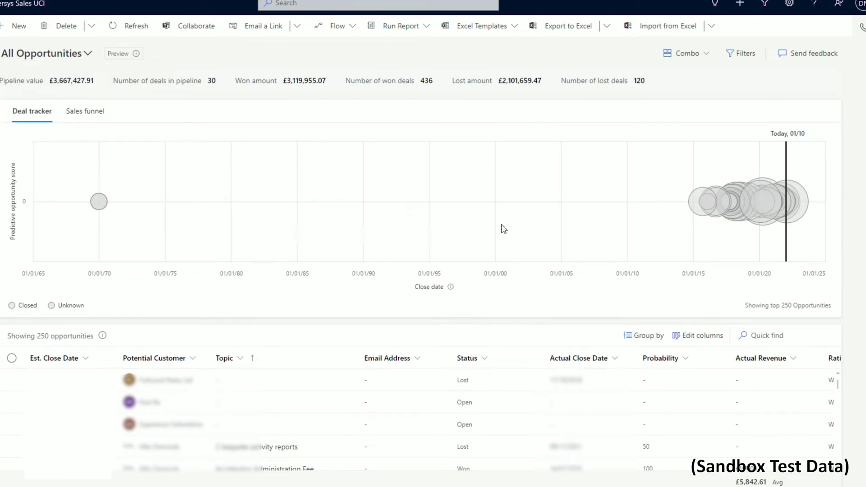
pyautogui.moveTo(690, 208)
# - Preview the leftmost deal's side panel, checking its Activity and Summary details
pyautogui.click(99, 206)
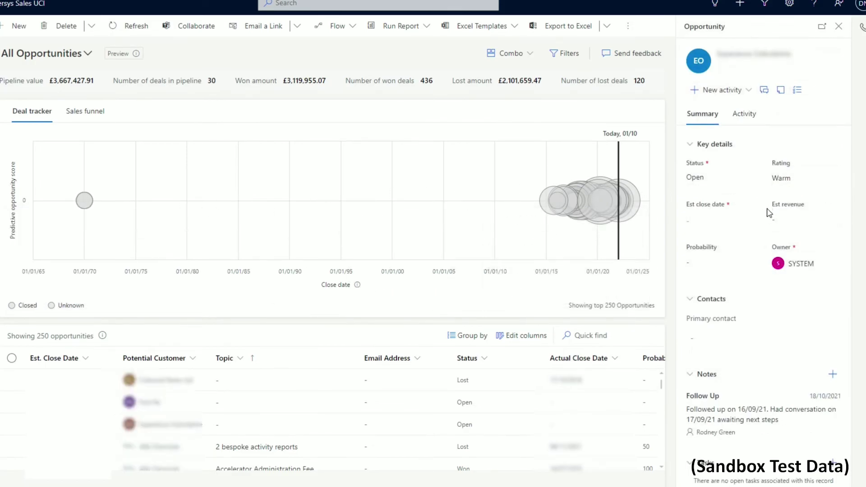
pyautogui.click(760, 113)
pyautogui.click(708, 115)
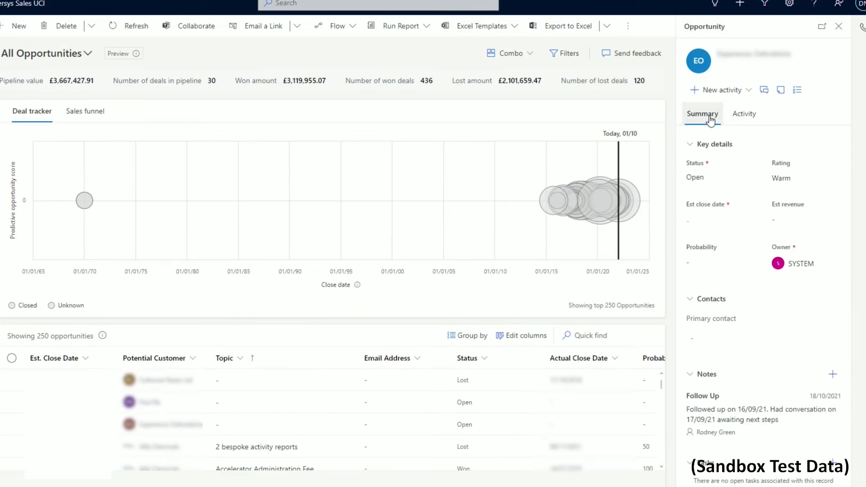
# - Collapse the deal's Tasks section, close the preview, and show the Sales funnel chart
pyautogui.click(712, 468)
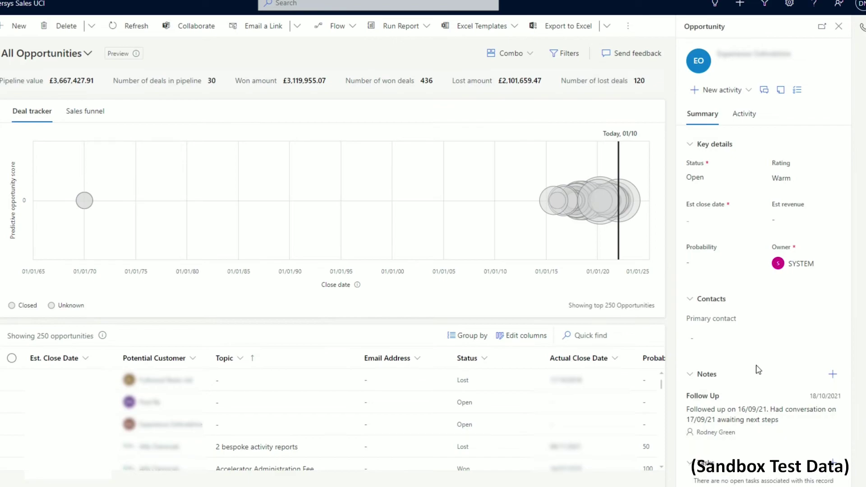
pyautogui.click(839, 26)
pyautogui.click(73, 110)
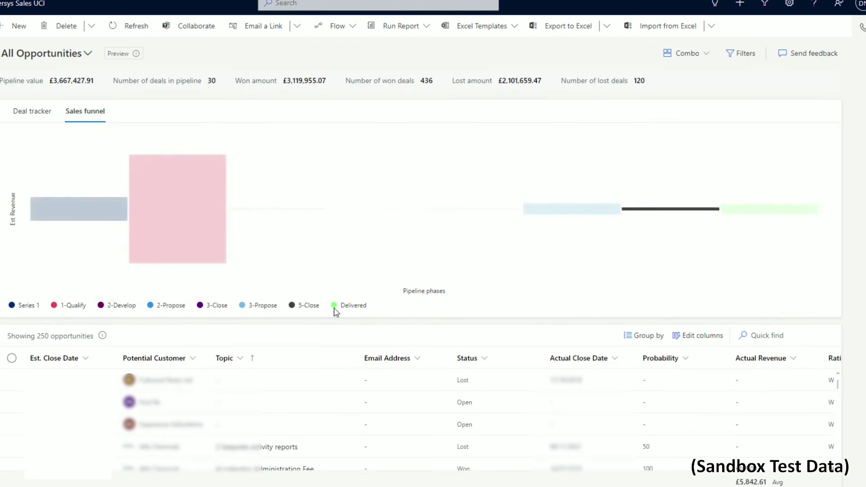
# - Filter the funnel to the Delivered phase: 14 opportunities worth £360,900.00
pyautogui.moveTo(193, 222)
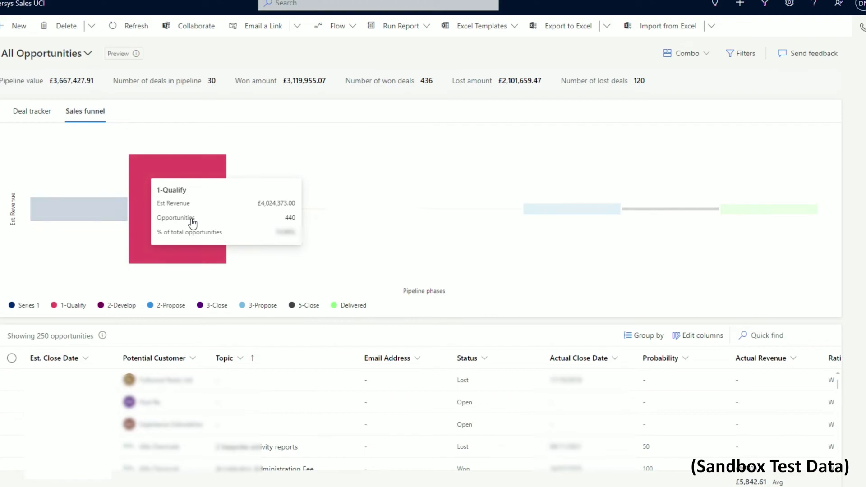
pyautogui.moveTo(88, 222)
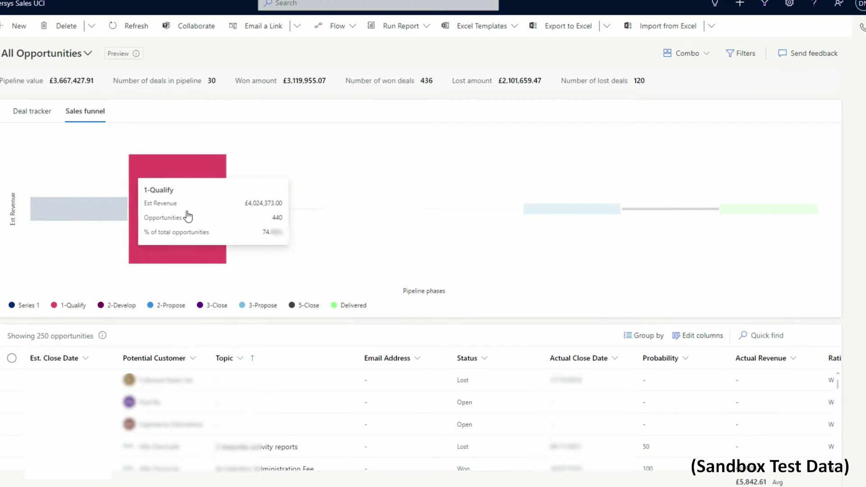
pyautogui.moveTo(567, 216)
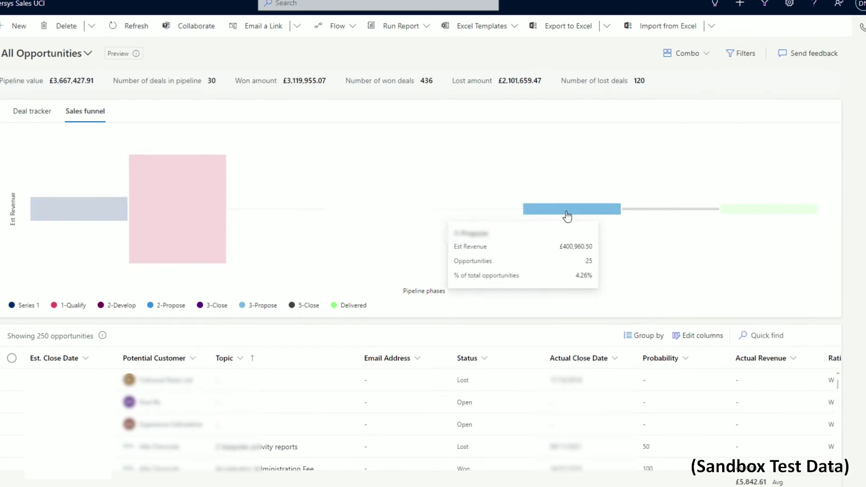
pyautogui.moveTo(759, 212)
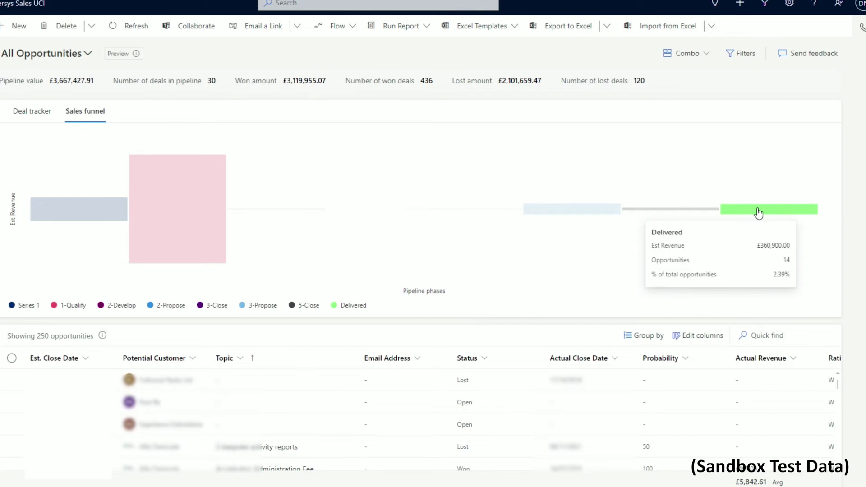
pyautogui.click(759, 211)
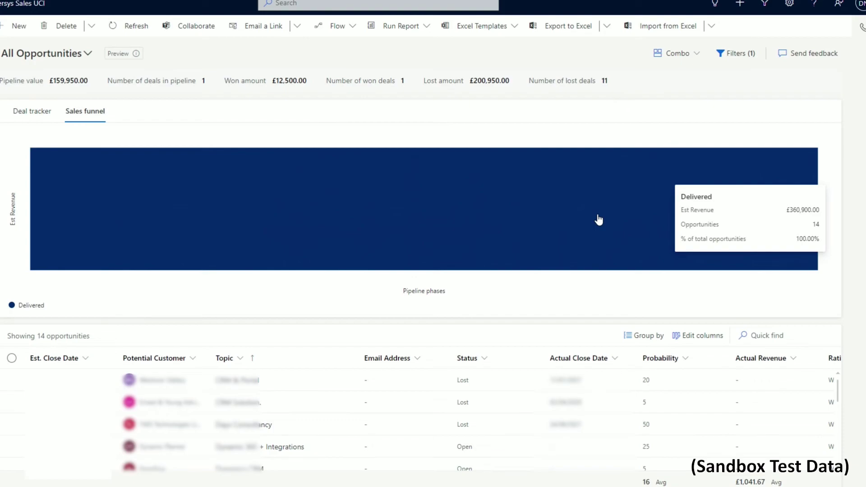
pyautogui.scroll(-3, 554, 408)
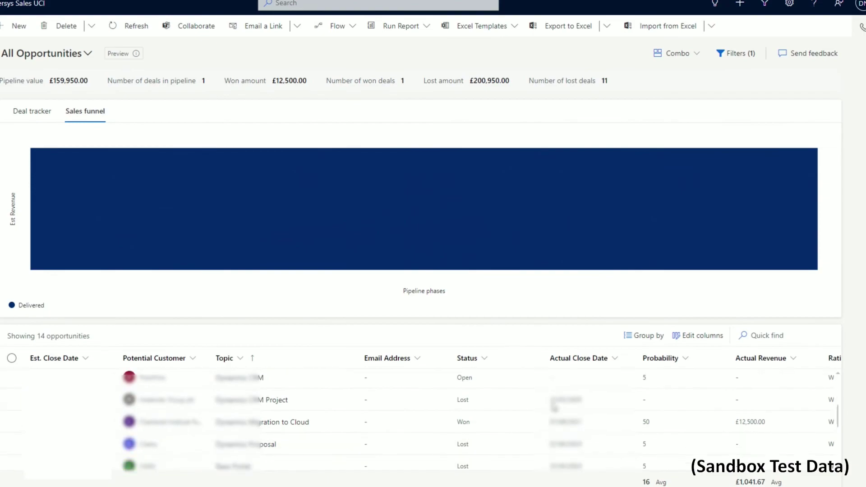
pyautogui.scroll(4, 557, 411)
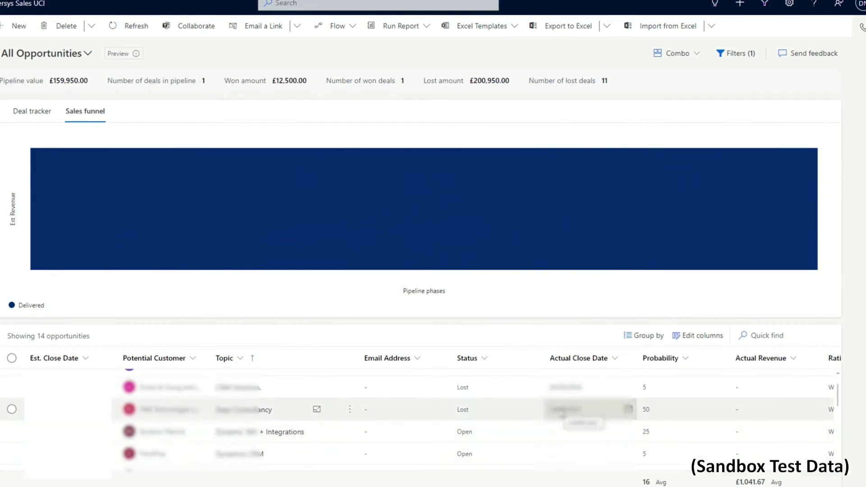
pyautogui.click(766, 335)
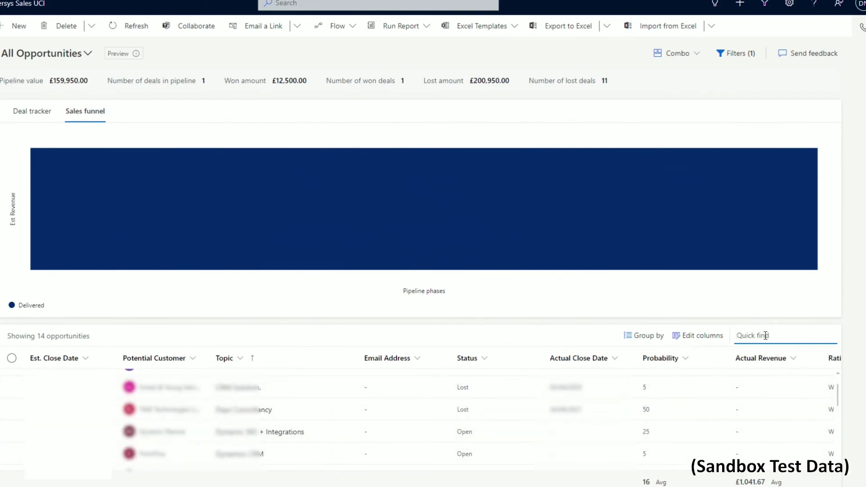
pyautogui.click(652, 343)
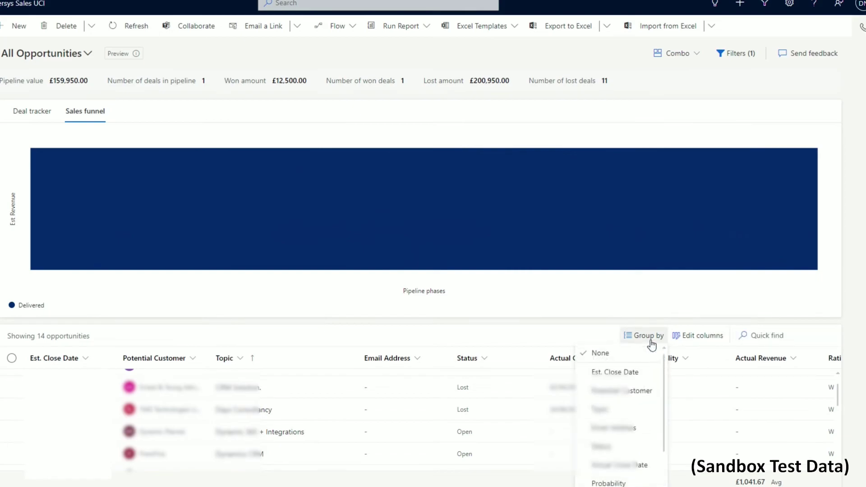
pyautogui.click(681, 339)
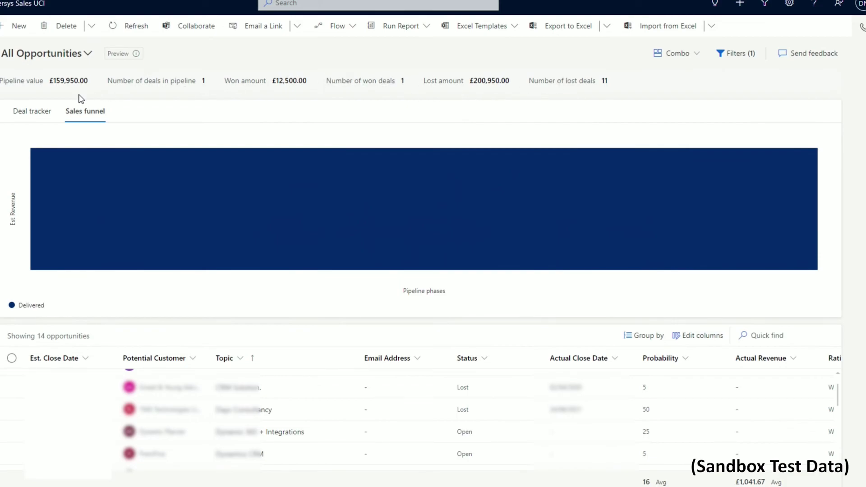
# - Show the 14 Delivered opportunities as Deal tracker bubbles and read a bubble's data card
pyautogui.click(45, 112)
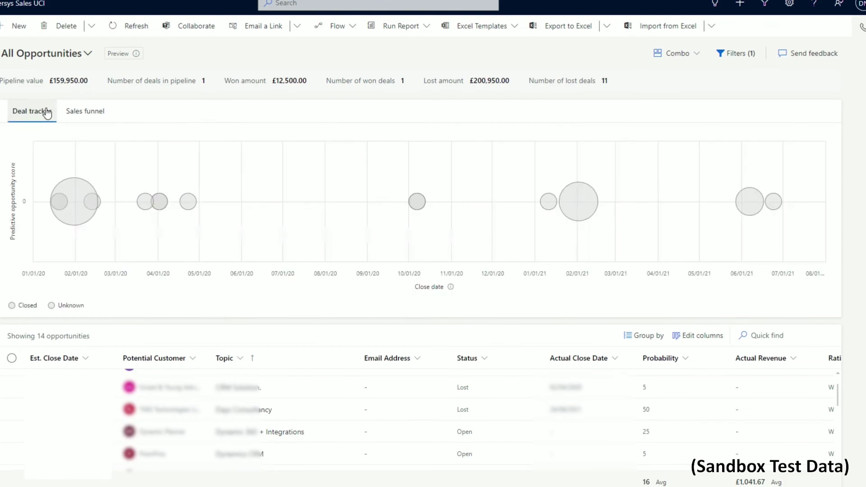
pyautogui.moveTo(70, 197)
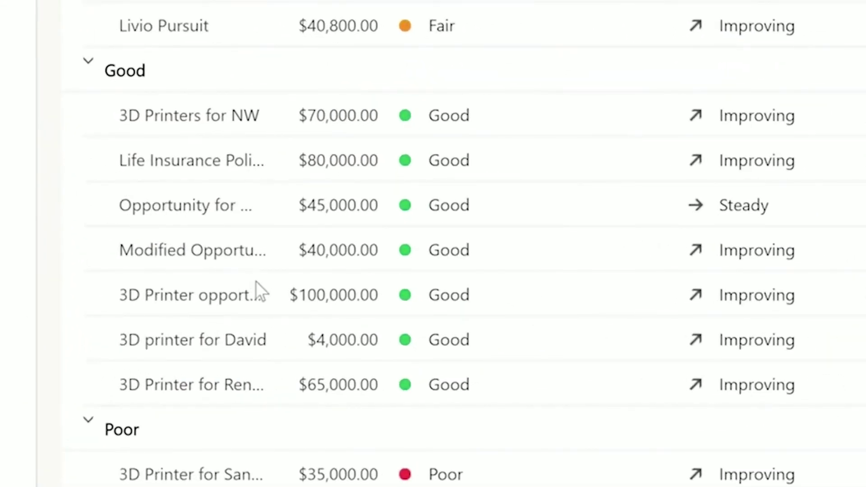
# - Select the $100,000.00 3D Printer opportunity in the Good health group
pyautogui.click(269, 294)
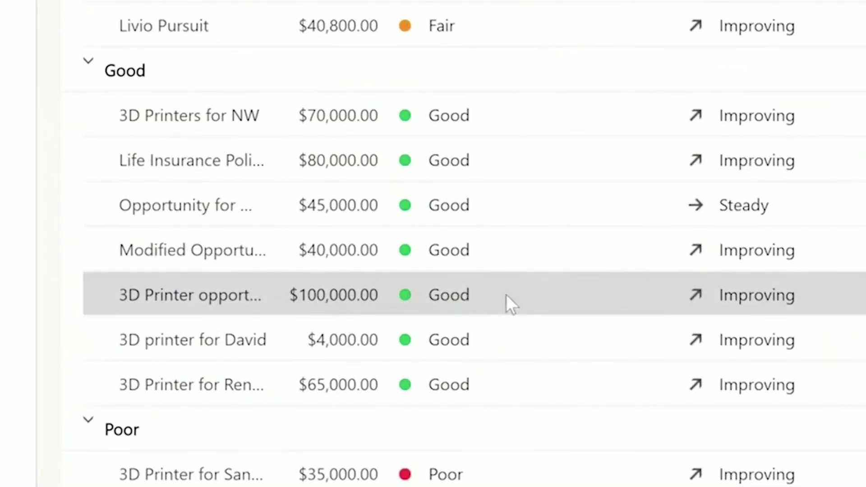